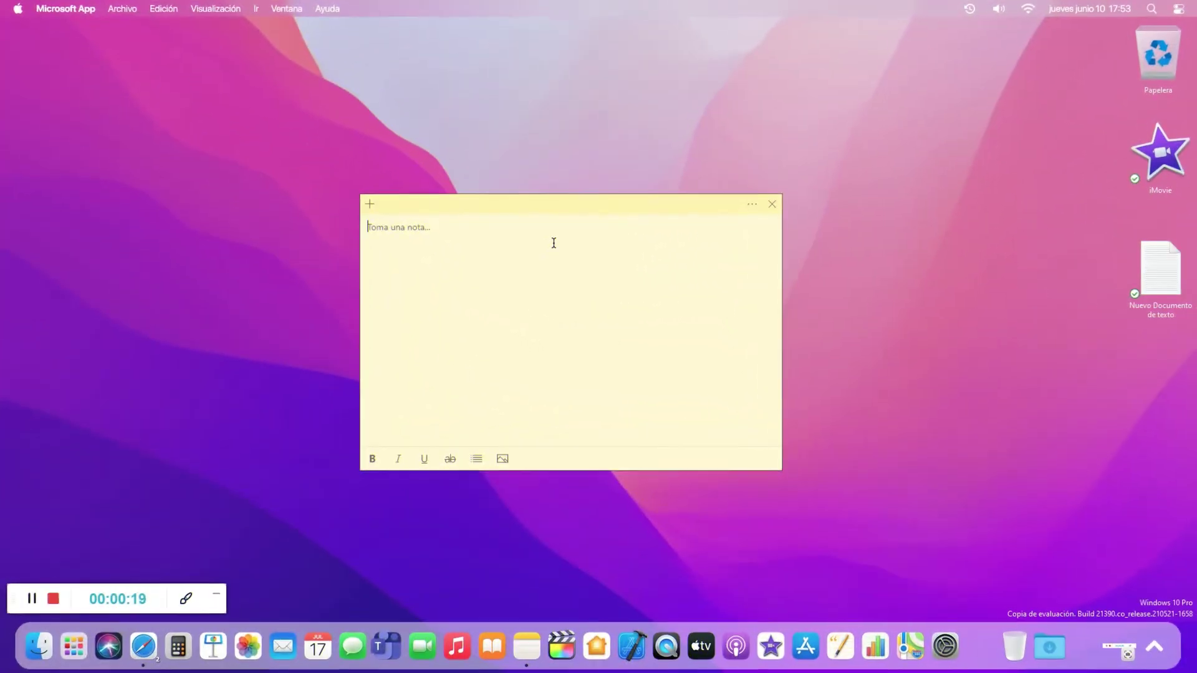
Write "¿Qué tal?¡Hacía tiempo que no hacía un vídeo de personalización!Bien," in the empty sticky note.
type("¿Qué tal?")
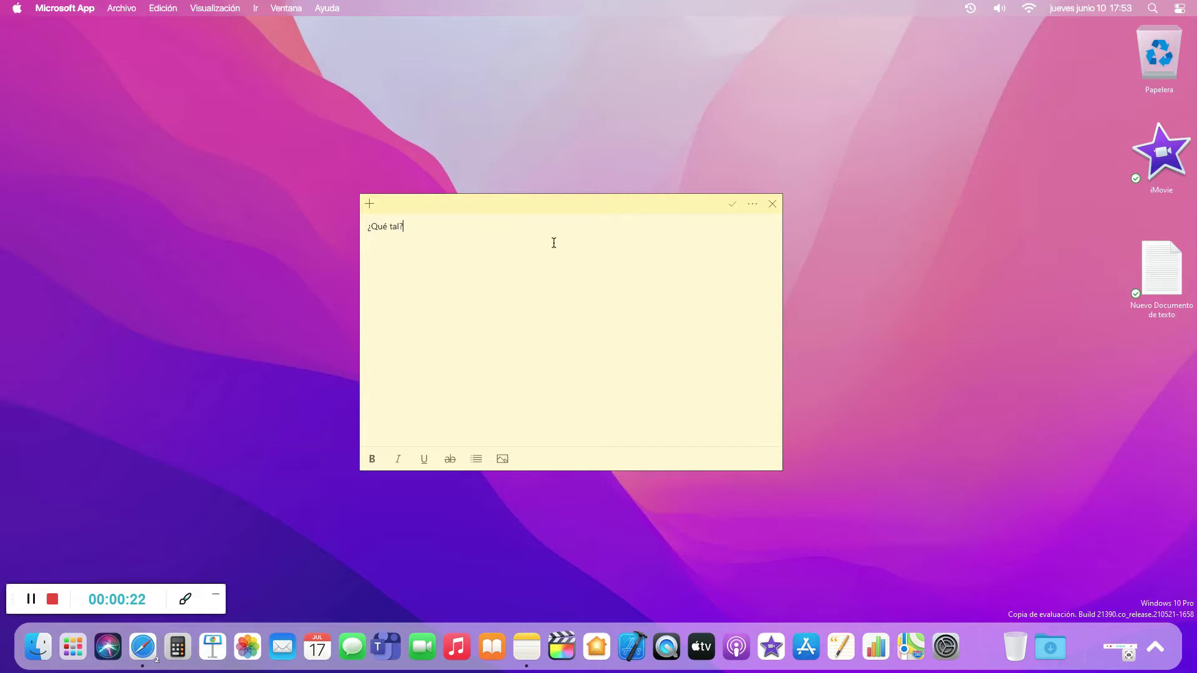
type("¡Hacñ")
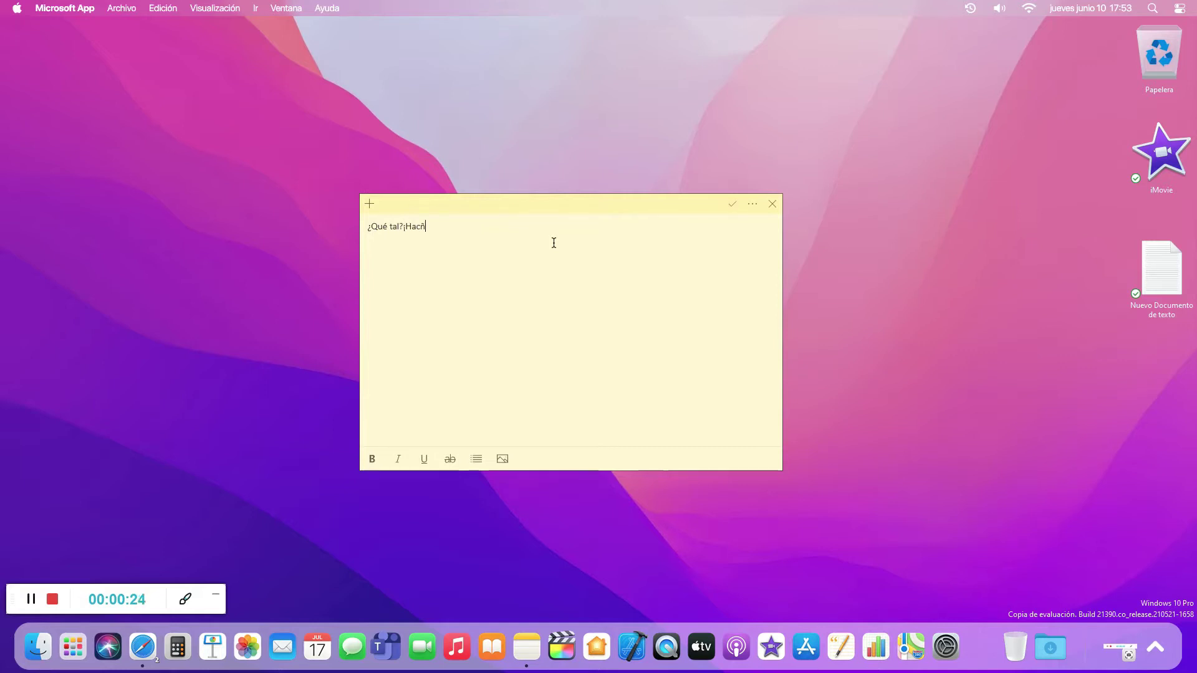
type("a tiempo que n")
type("o hacñi")
type("ía un vñid")
key("BackSpace")
key("BackSpace")
type("ídeo de pers")
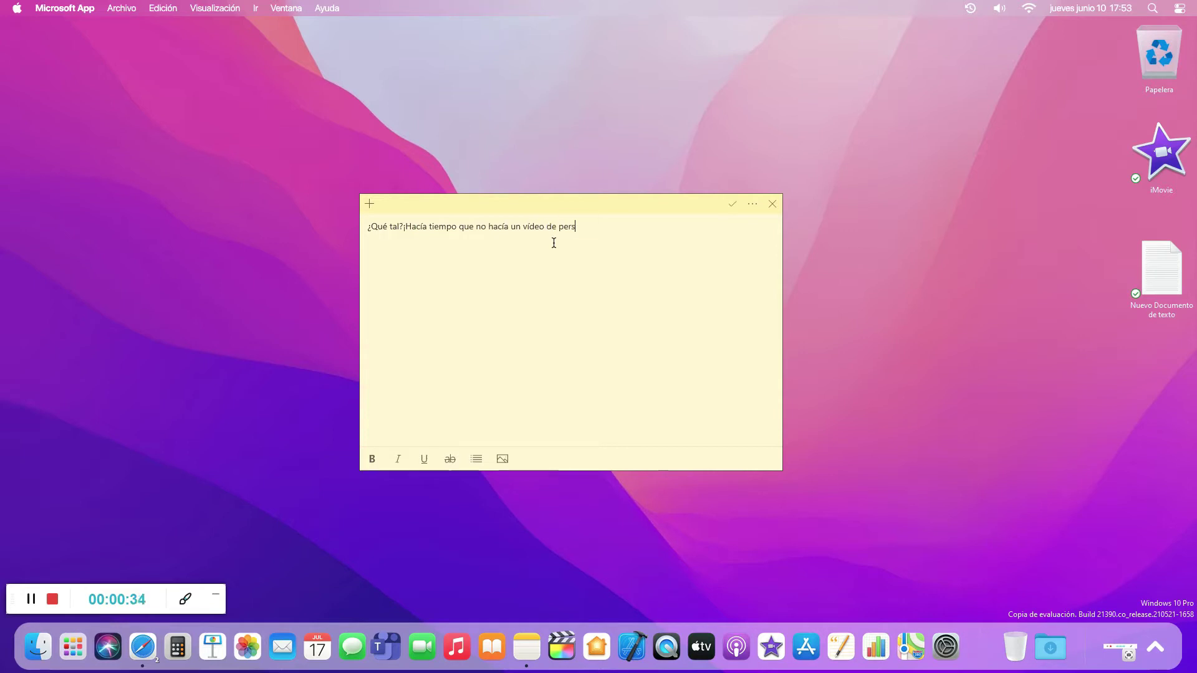
type("onalización!Bien,")
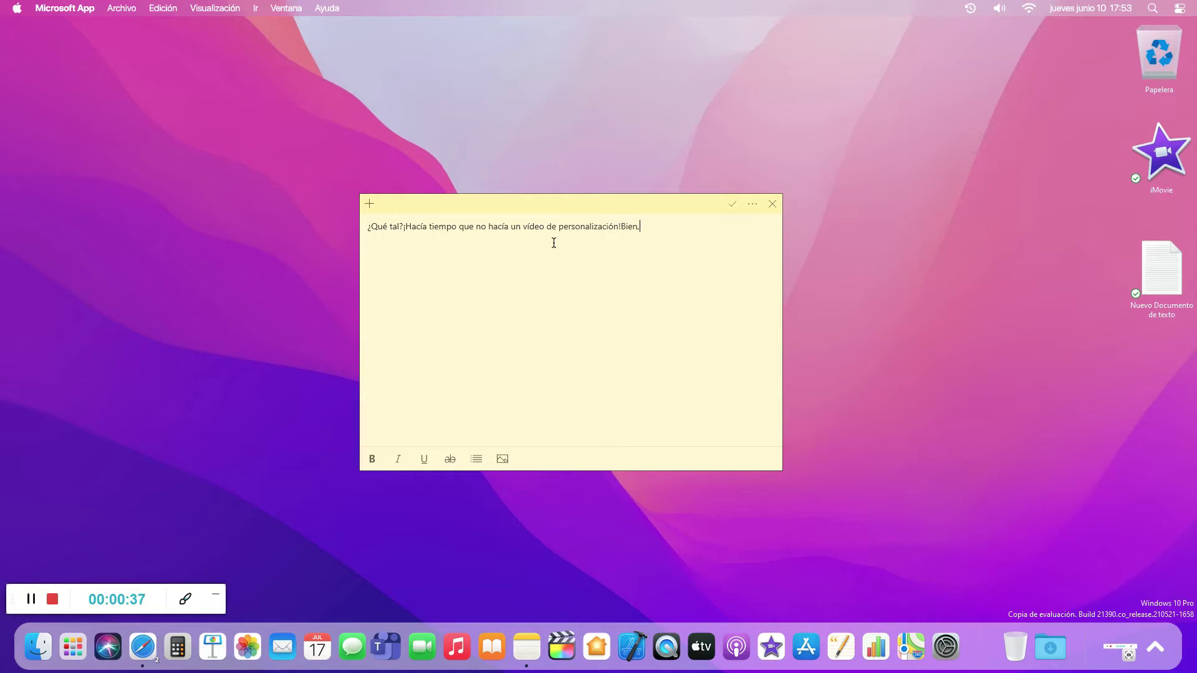
Append "pues eso se ha acabado porque hoy os traigo un vídeo,esta vez sin editar el título como hice con los otros dos vídeos de personalización".
type("pues eso se ha acabado porque hoy os traigo un víd")
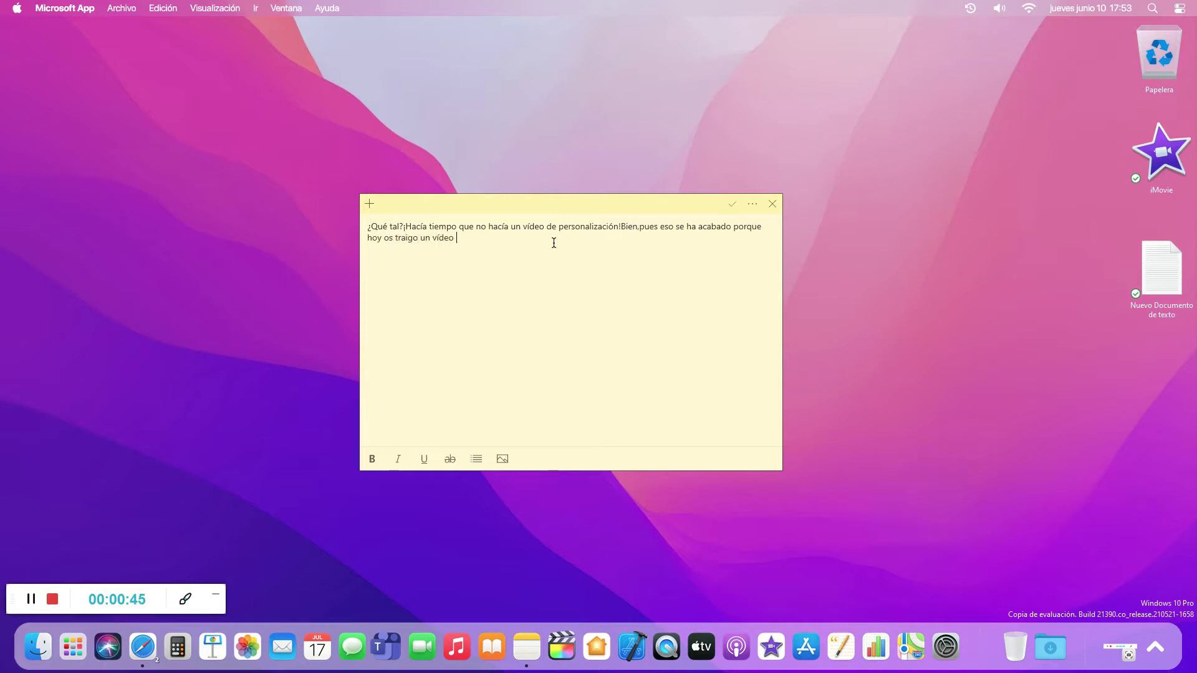
type("eo,esta vez sin editar el título como h")
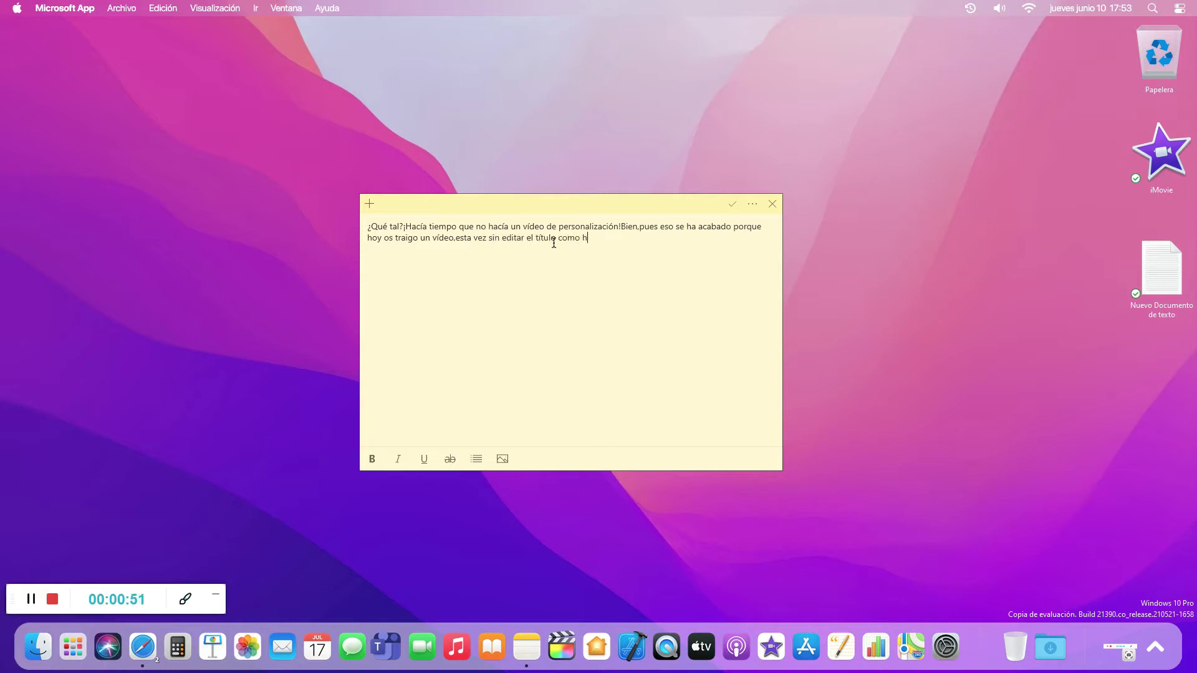
type("otros dos vídeos ")
type("s de pers")
type("onalizaci")
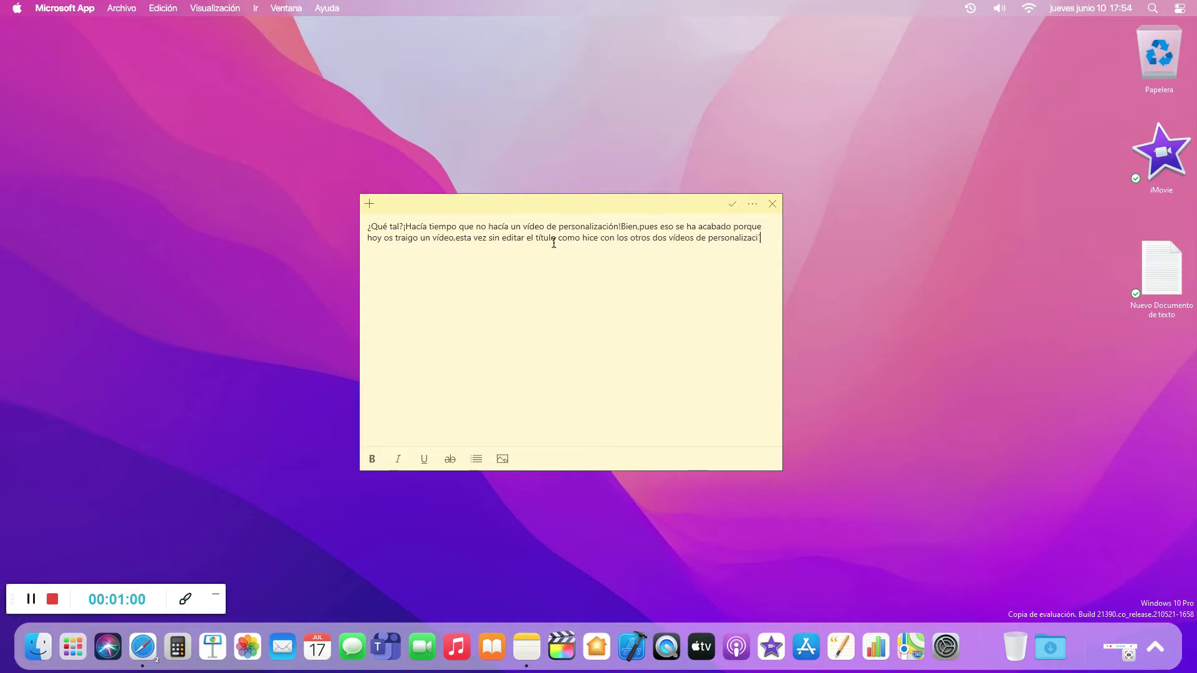
Continue the note with "de macOS Big Sur,que como el diseño apenas ha cambiado,sigue igual en cuanto a interfaz de usuario,".
type("ón ee macOS Big Sur,que como el diseño")
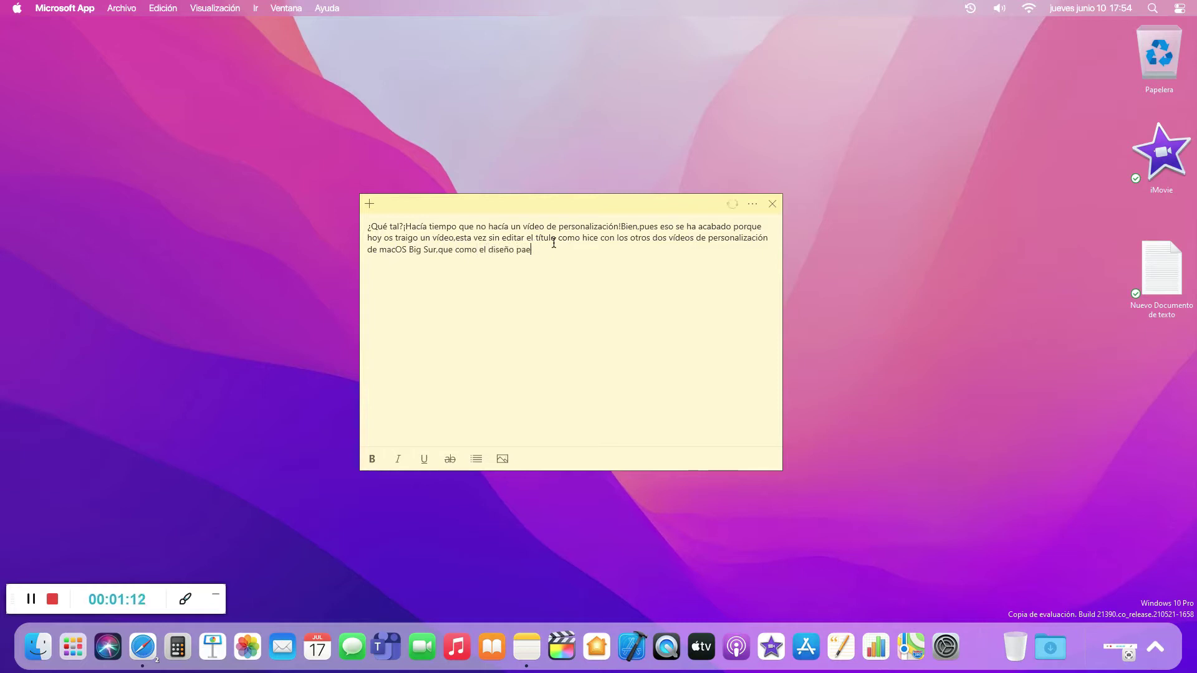
type(" apenas ha cambiado,sigue igual en cuanto a int")
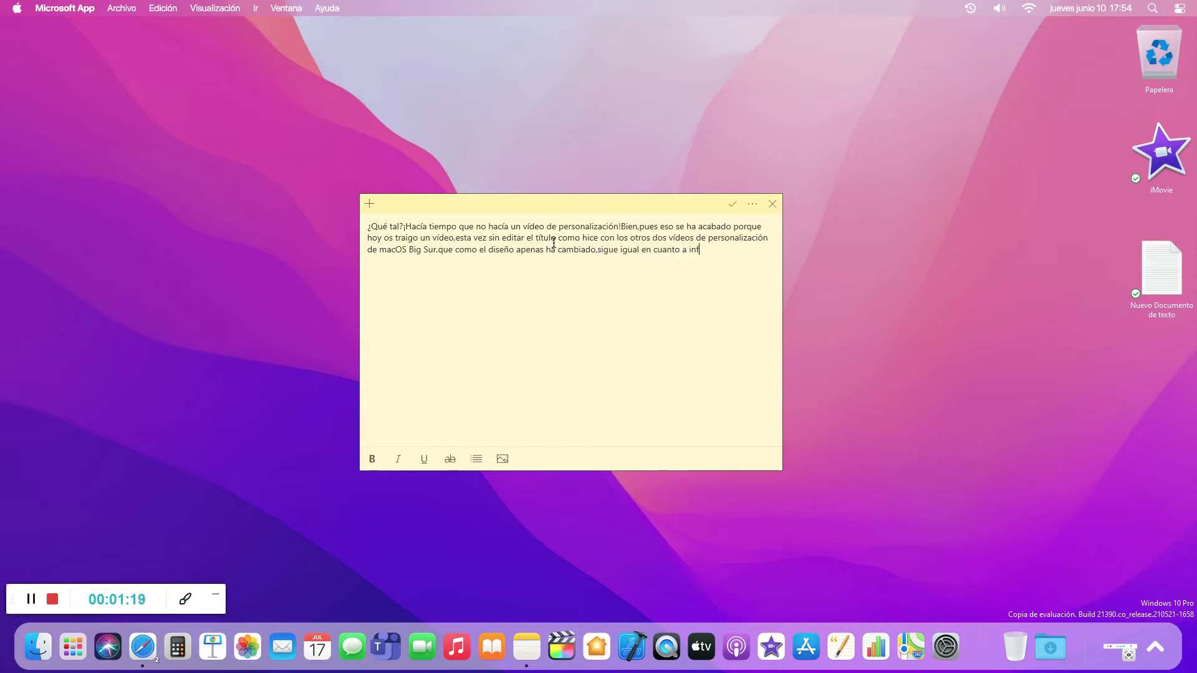
key("BackSpace")
type("terdf")
type("z de usuario,")
type("pens")
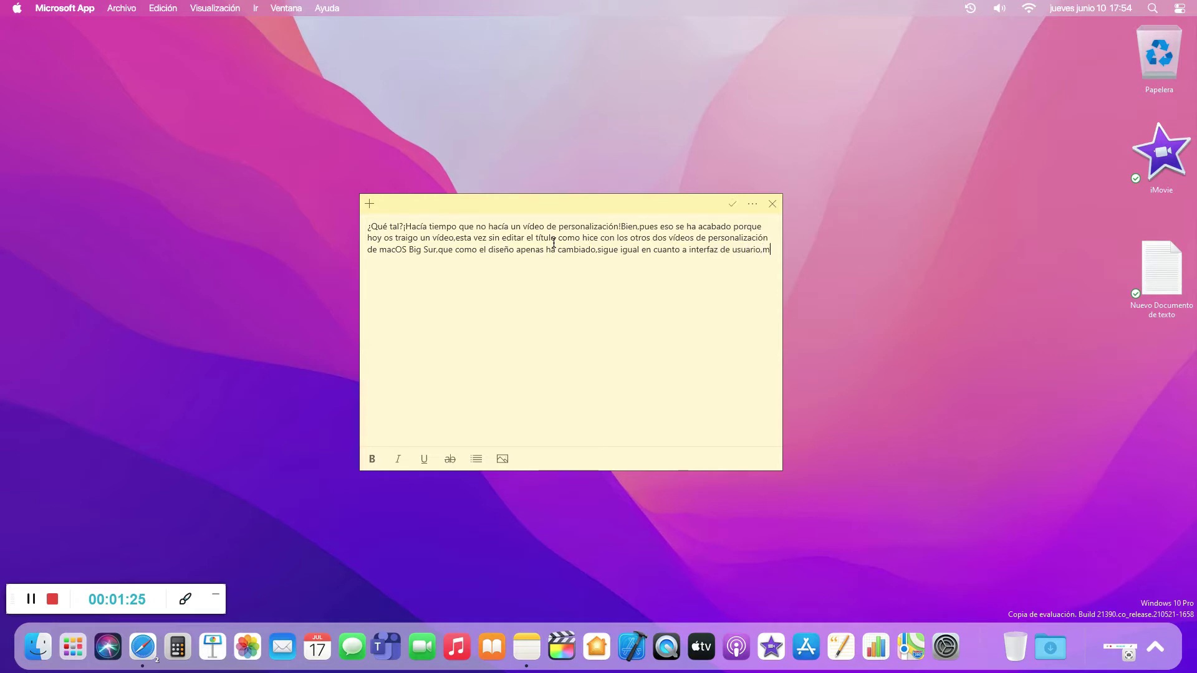
Finish the note with "pensé que estaría bien mientras grababa esto que pudieseis seguir viendo ese vídeo como actualizado.".
type("é que estaría bien mientras grababa")
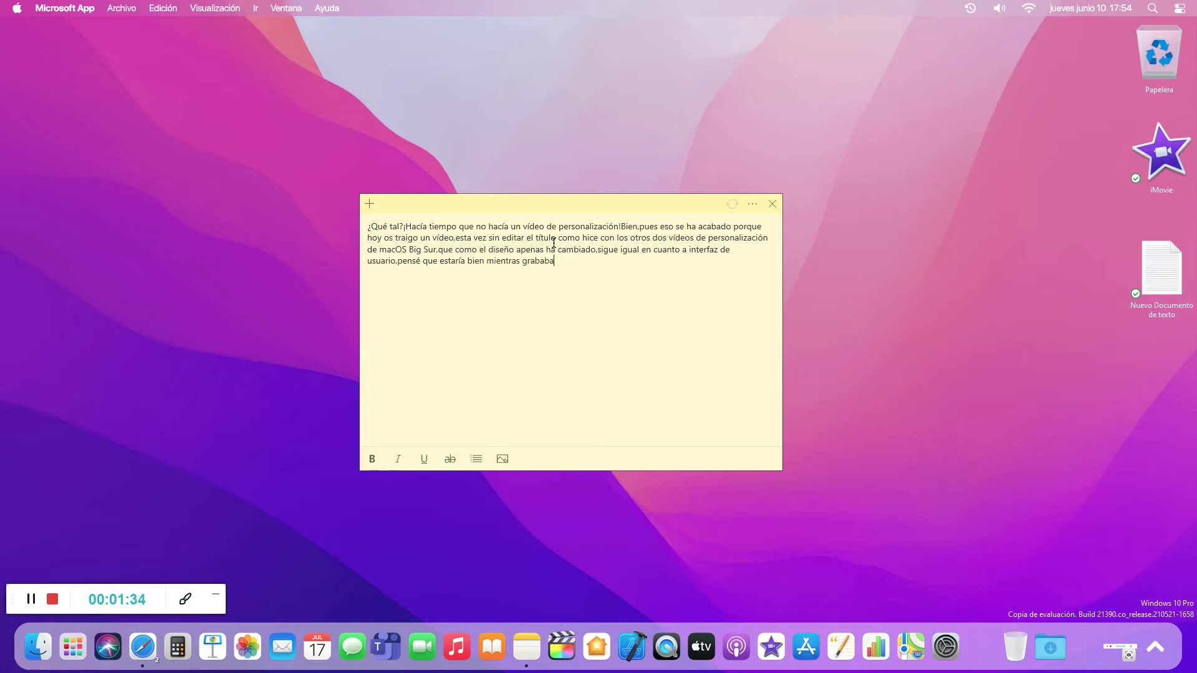
type("s o que puduseguir viendo ese vídeo como actualizado")
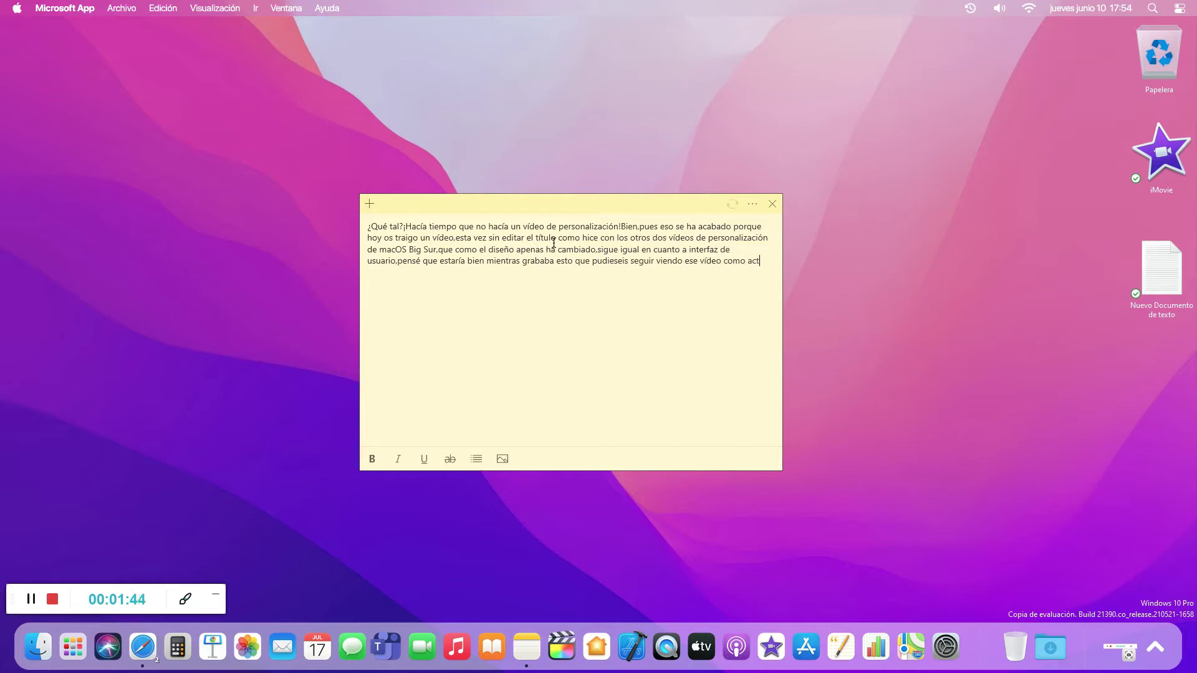
type(".")
Replace the note's text with "Bueno,como veis,primero os dejaré el vídeo de aquí arriba en la caja a la derecha de cómo".
key("ctrl+a")
type("Bieno,cio")
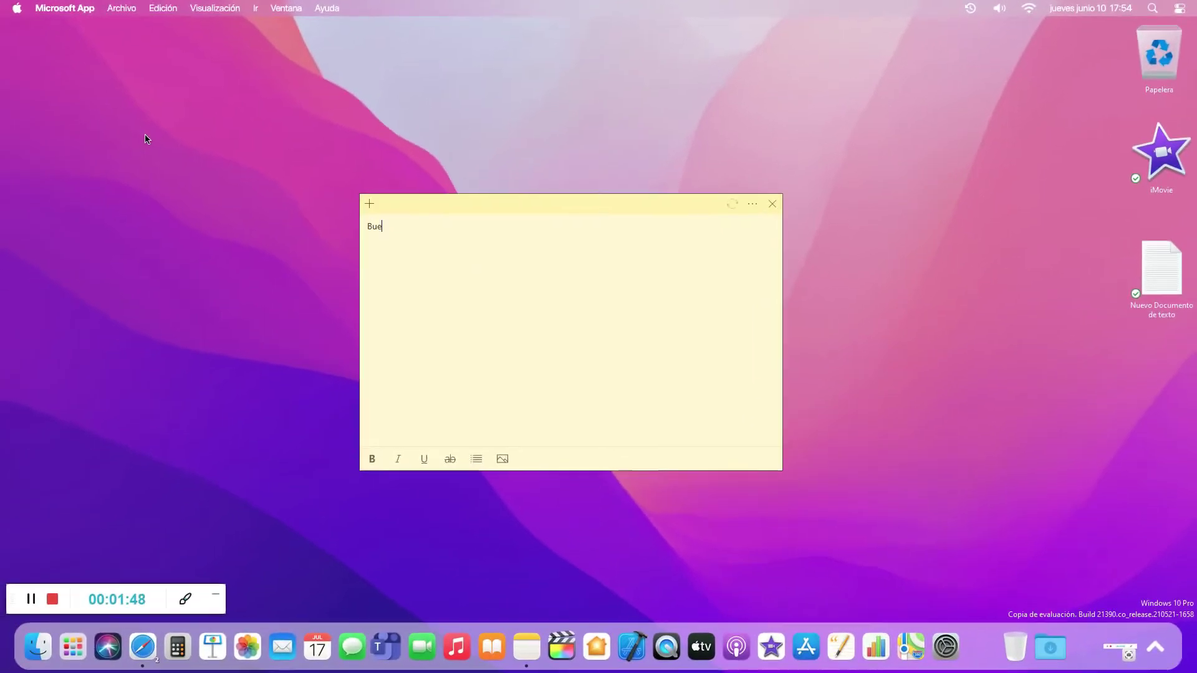
type("io")
type("omo ve")
type("is,")
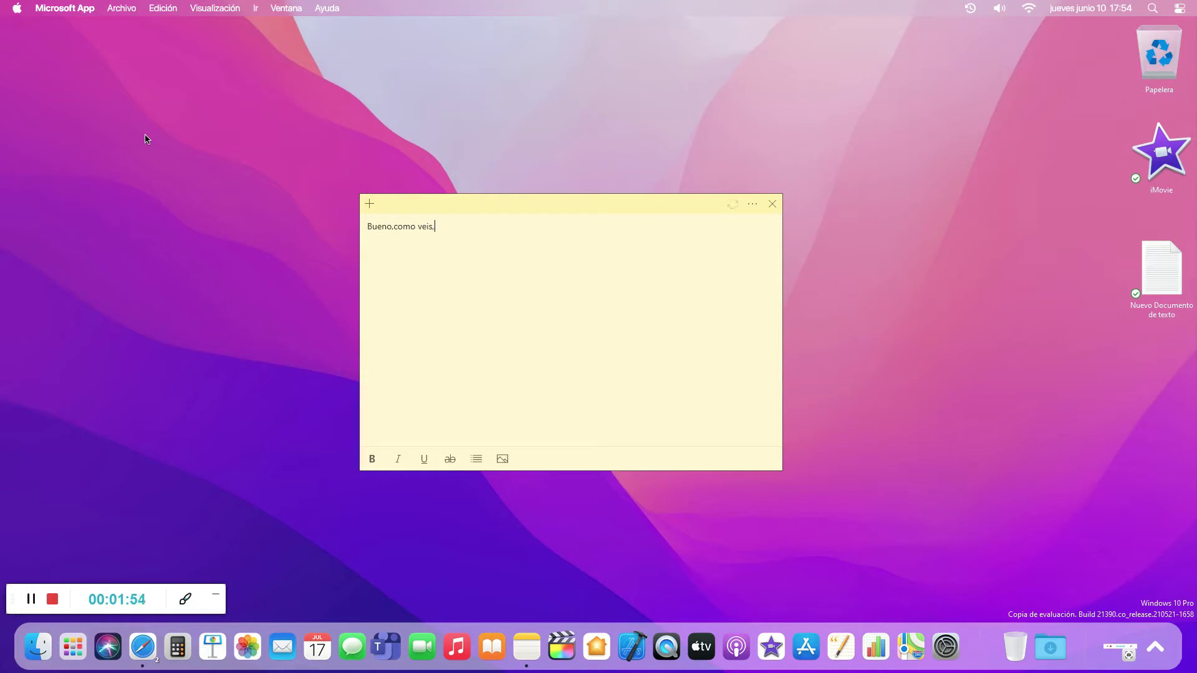
type("primero os dej")
type("aré el ")
type("vídeo de aQ")
type("quí ")
type("arriba en la caja a la derec")
type("ha q")
type("de cómo")
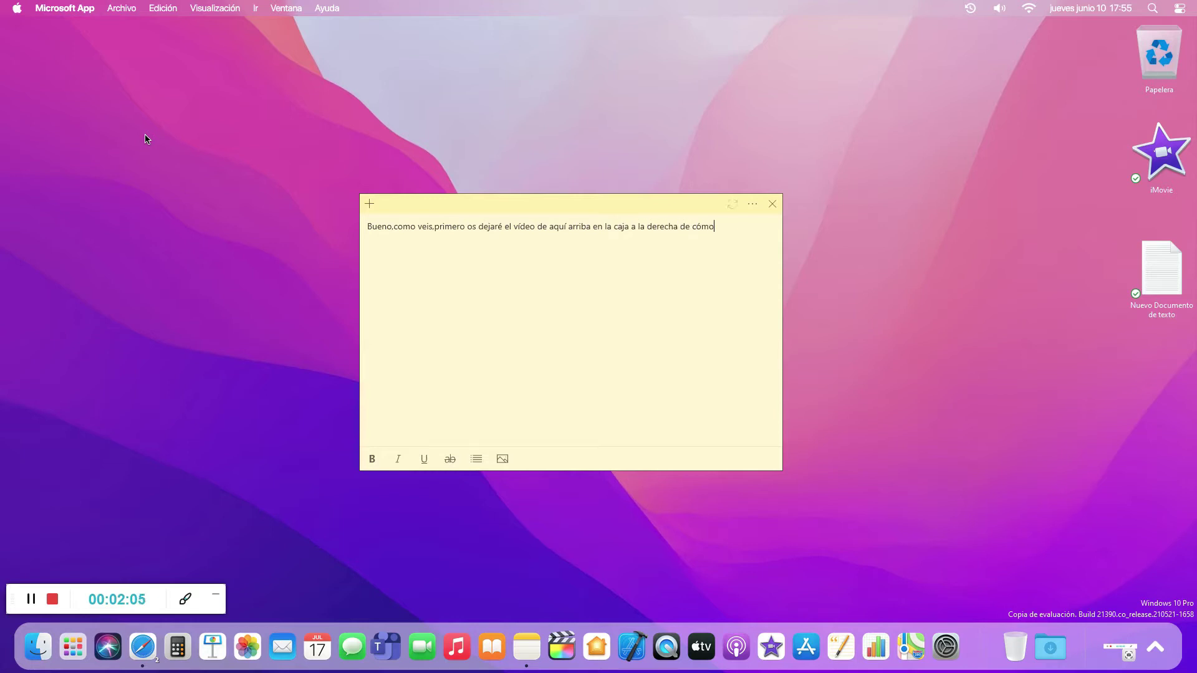
Continue the note with "tener esta barra tan chula,y ahora veréis todo lo que más.Tengo el dock de Nexus,personalizado completamente.".
type(" tendeer esta barra tan chula ,y ahora veré")
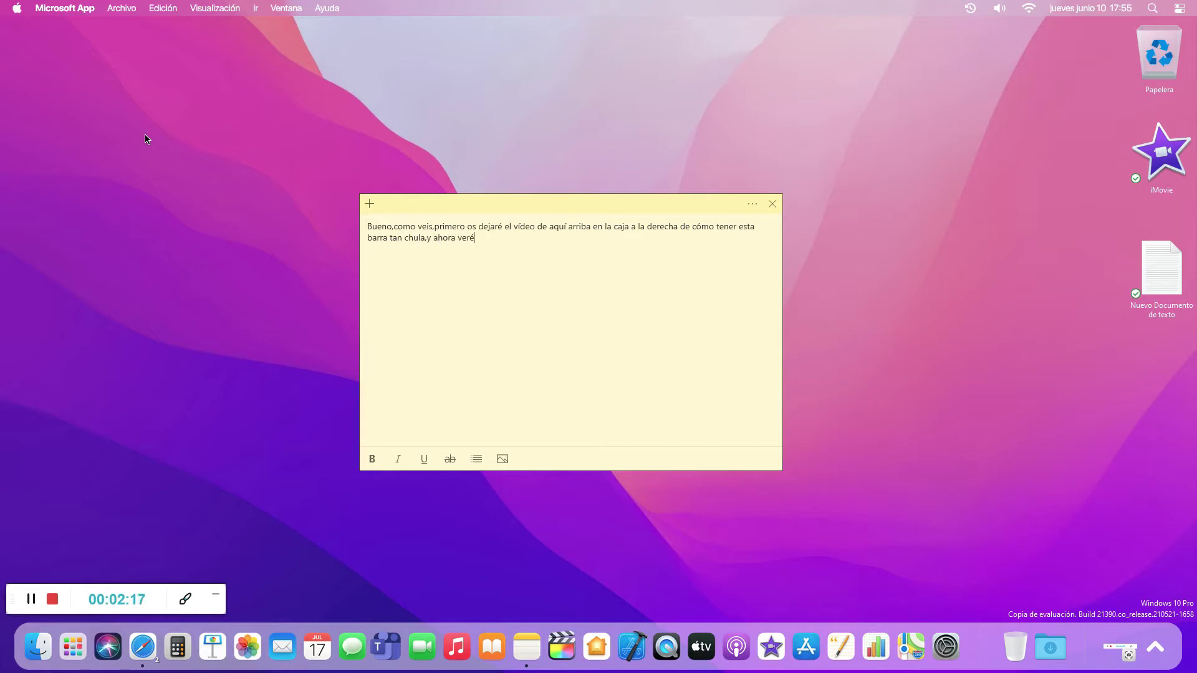
type("is todo lo que más.Tengo el dock de ")
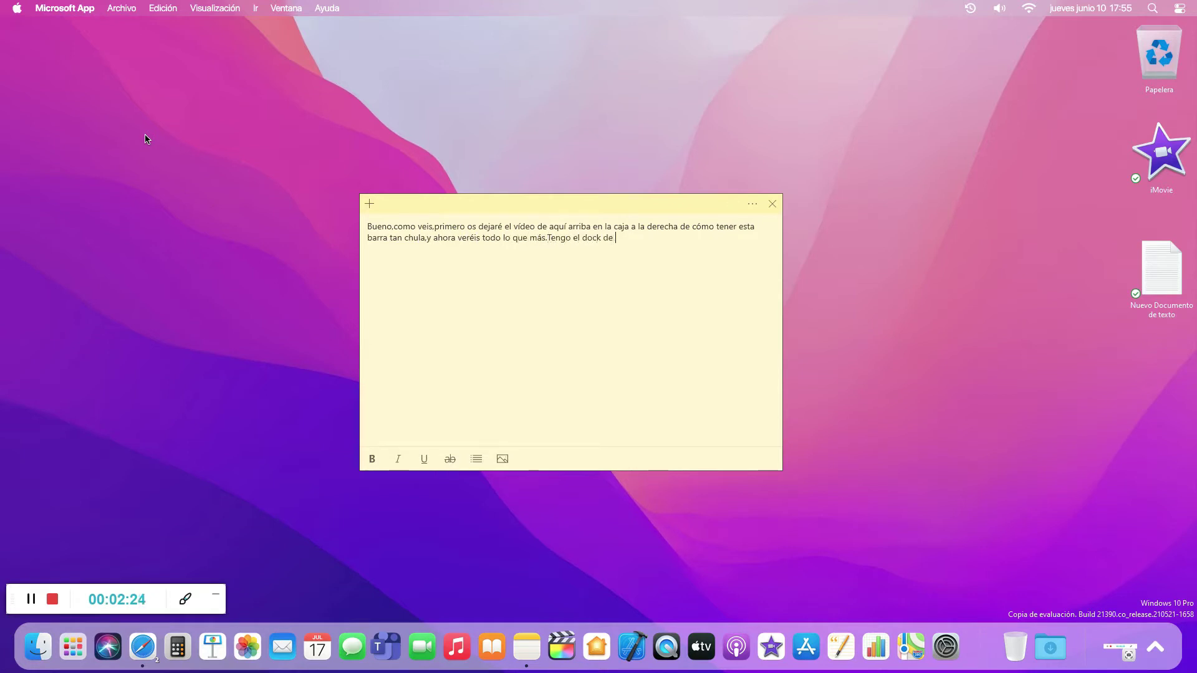
type("Nexus,personalizado compeltamente.A")
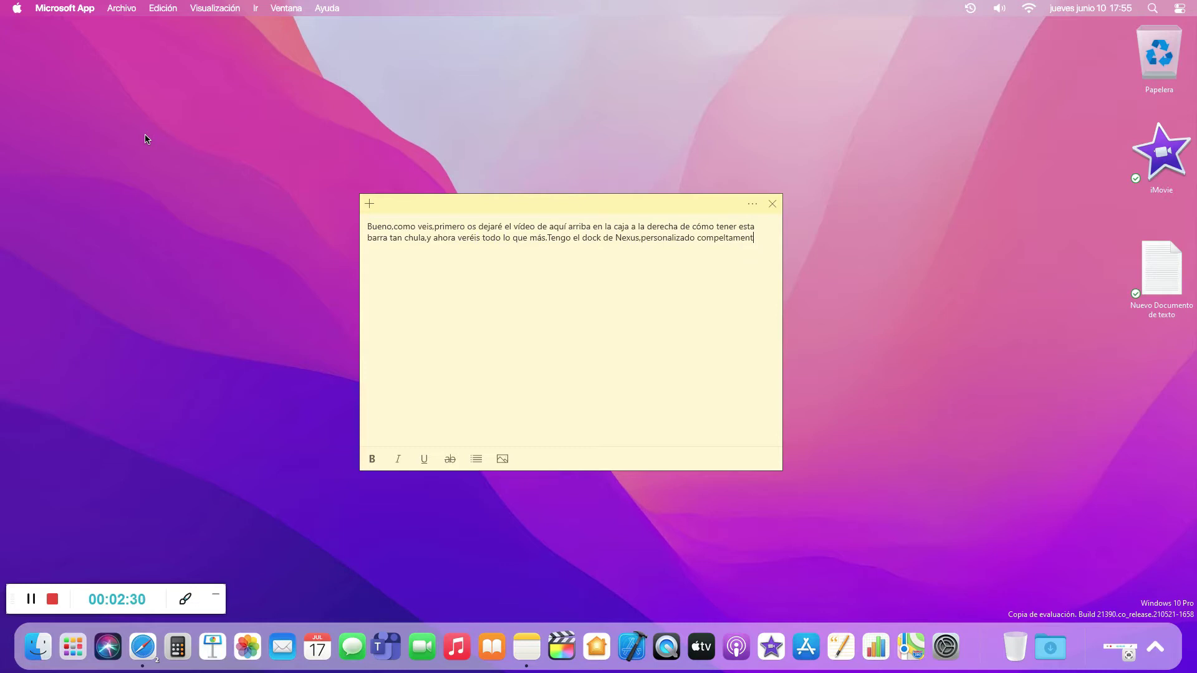
key("BackSpace")
key("BackSpace")
key("BackSpace")
key("BackSpace")
key("BackSpace")
key("BackSpace")
key("BackSpace")
key("BackSpace")
key("BackSpace")
key("BackSpace")
type("letamente.A")
type("h")
key("BackSpace")
key("BackSpace")
End the note with "Si queréis tenerlo como yo seguid mis pasos." and move it aside on the desktop.
type("OSi qure")
key("BackSpace")
type("éis tenerlo comoy ")
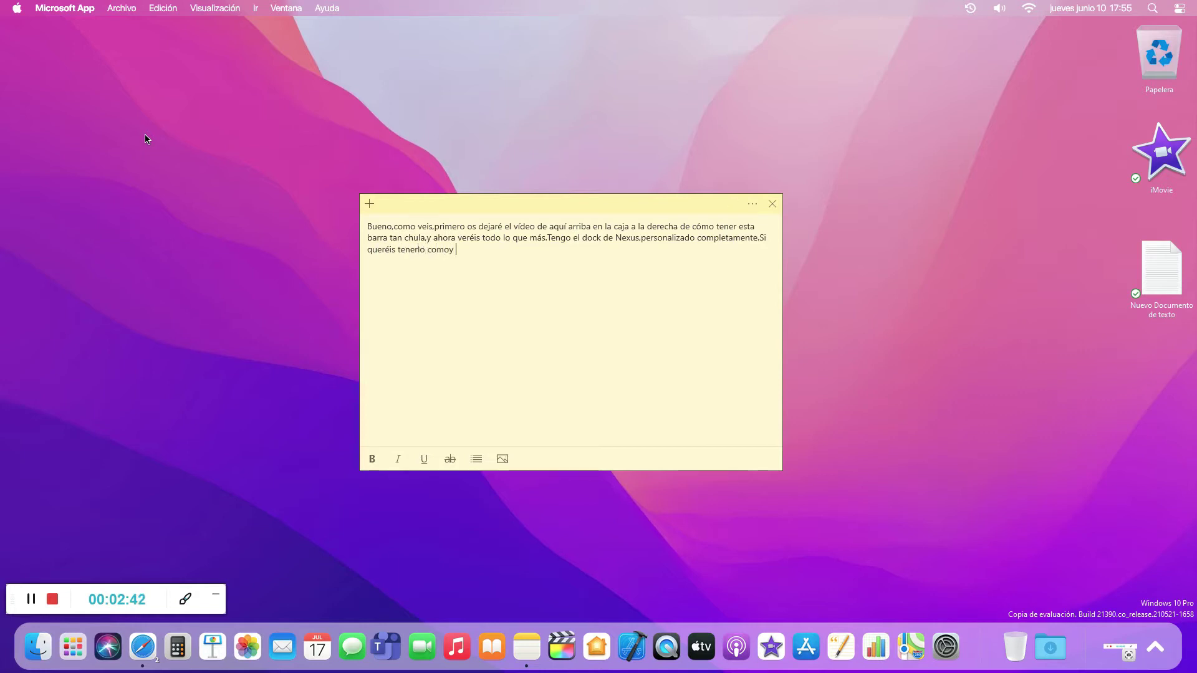
type("o ah")
key("BackSpace")
key("BackSpace")
type("seguid mis pasos.")
left_click_drag(623, 204, 353, 186)
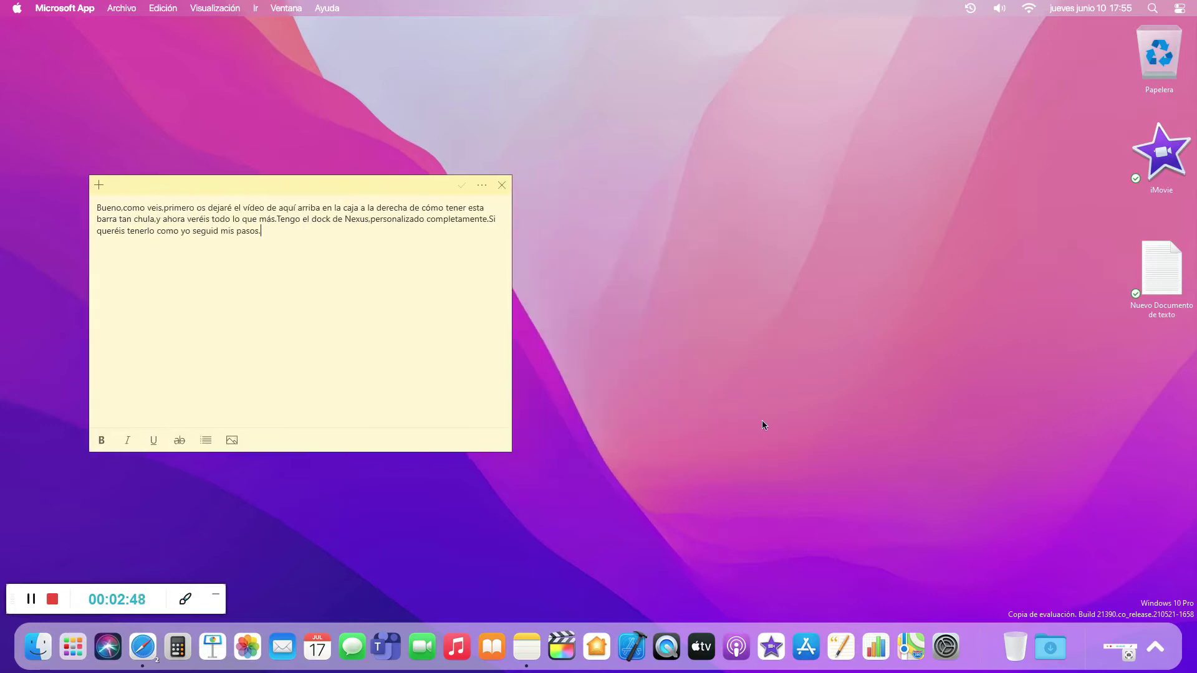
Open the Nexus dock's preferences beside the note and show the Avanzado settings.
right_click(1082, 636)
left_click(1091, 509)
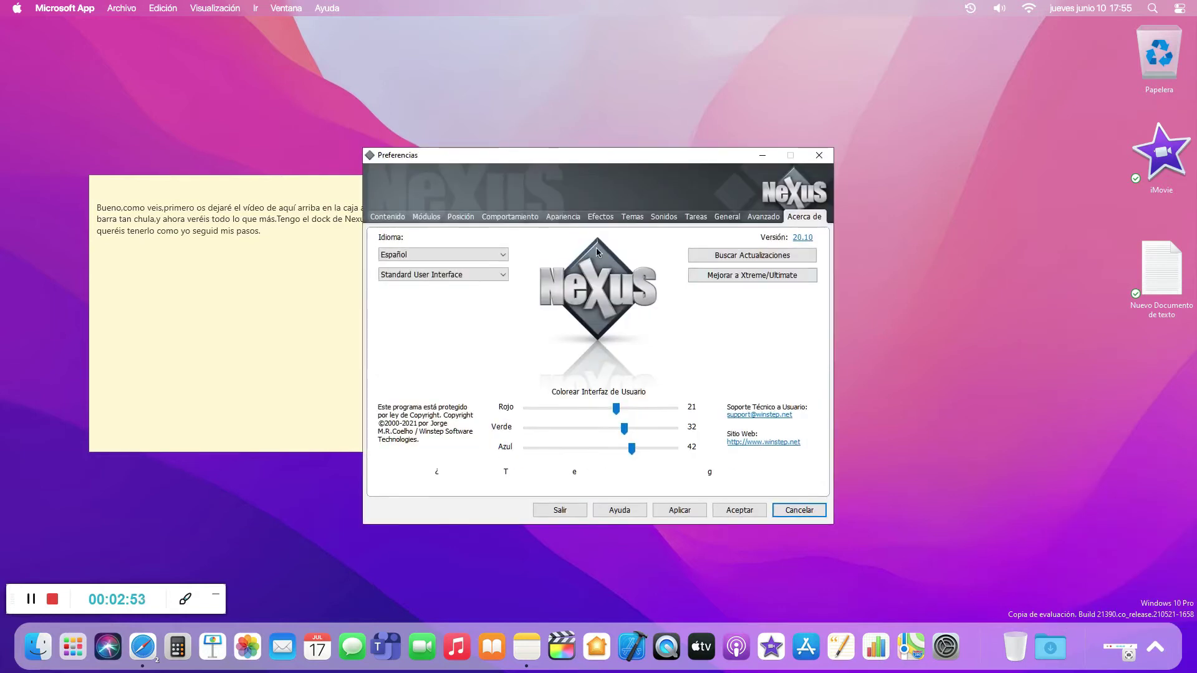
left_click_drag(570, 160, 793, 142)
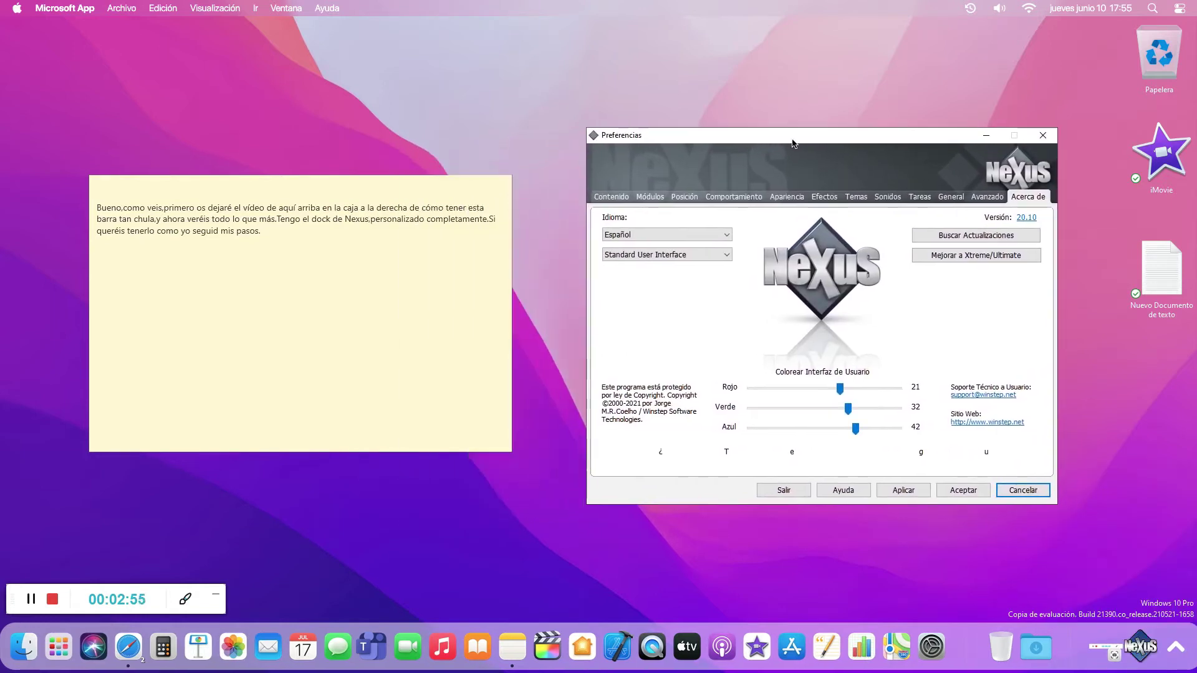
left_click(979, 198)
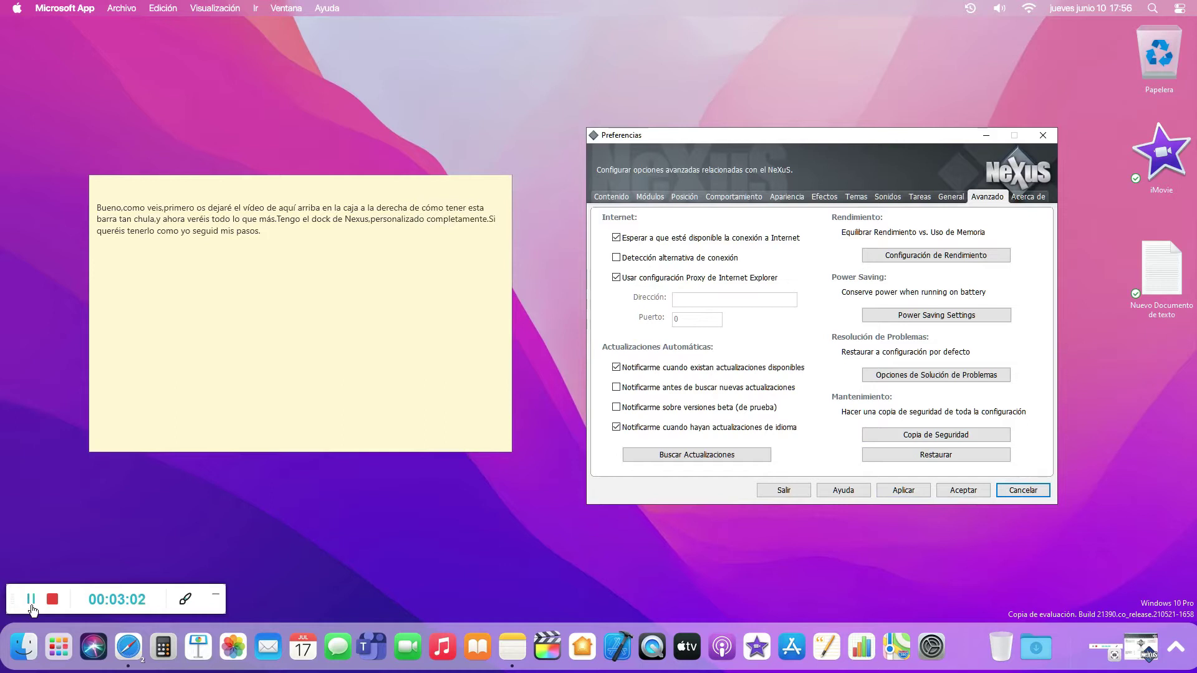
Mark the Restaurar option with a red ellipse and a red arrow, and clear the annotations.
left_click(185, 599)
left_click(159, 502)
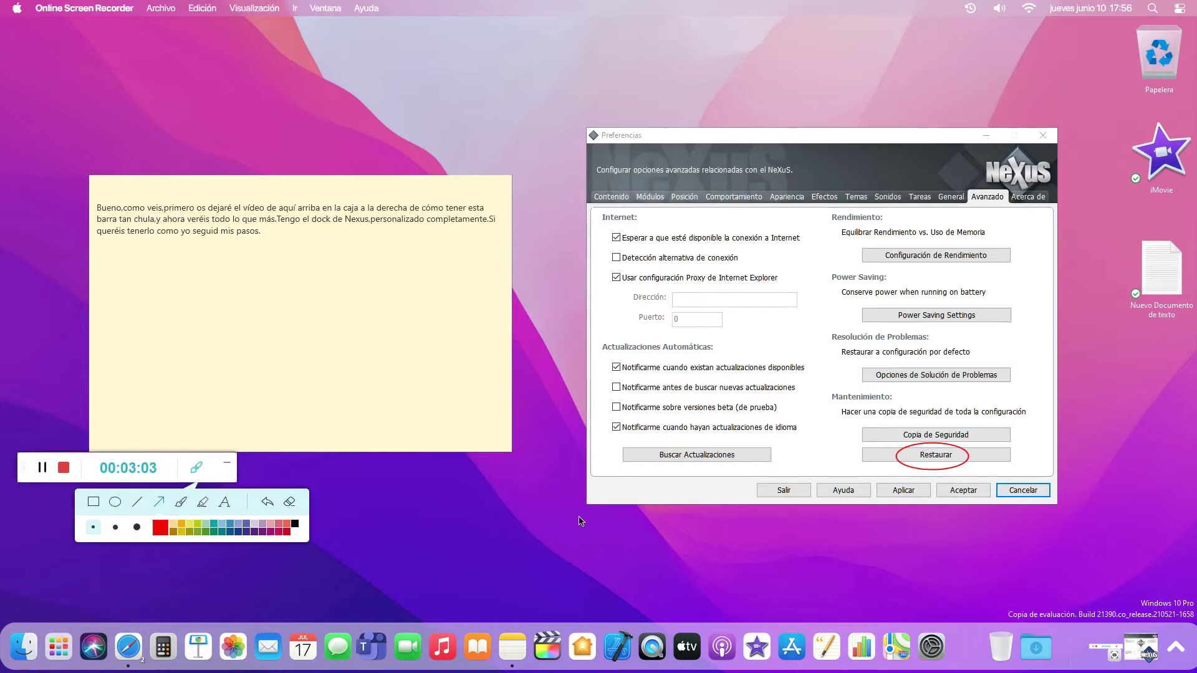
mouse_move(529, 360)
left_mouse_down()
mouse_move(561, 385)
mouse_move(876, 462)
mouse_move(912, 456)
left_mouse_up()
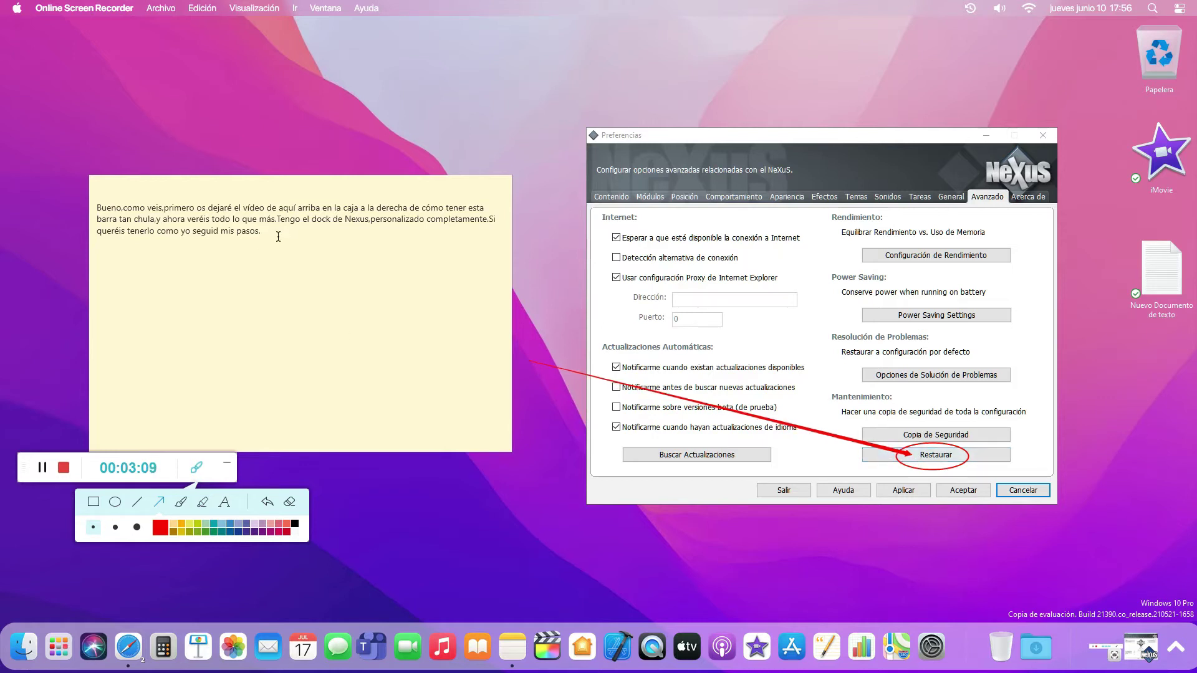
left_click(289, 502)
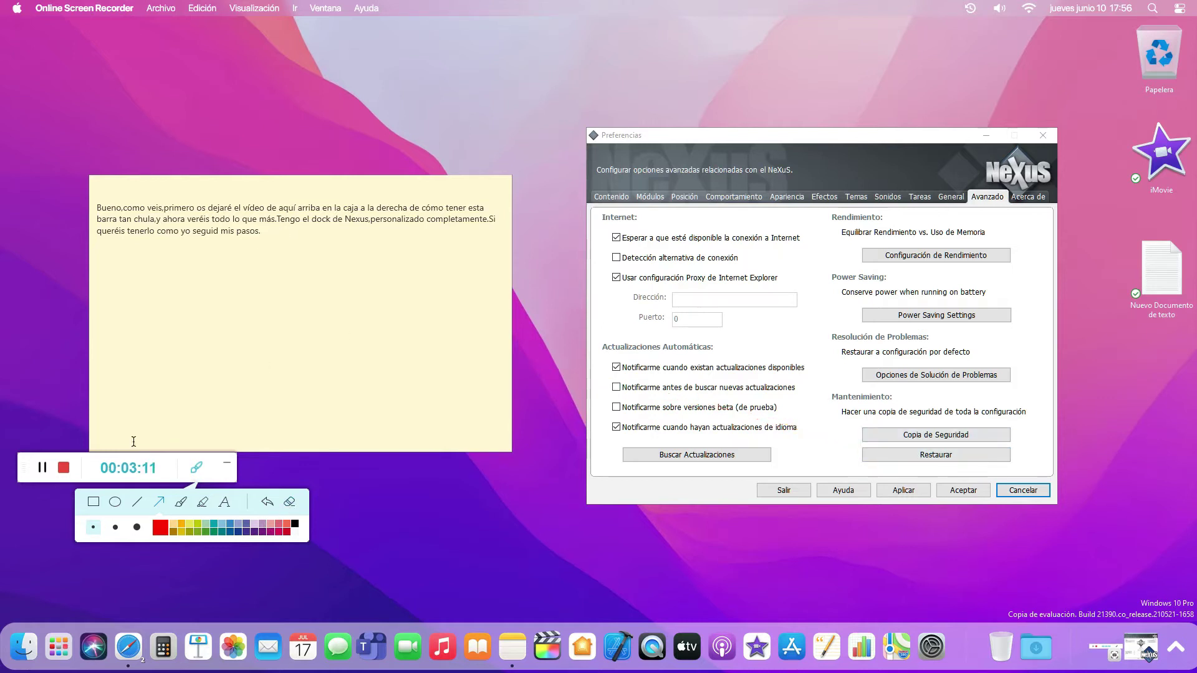
left_click(197, 467)
Replace the note's text with "Tenéis que iros a restaurar y elegir el archivo que".
left_click(320, 233)
key("ctrl+a")
key("BackSpace")
type("tE")
key("BackSpace")
key("BackSpace")
type("Tenéis que")
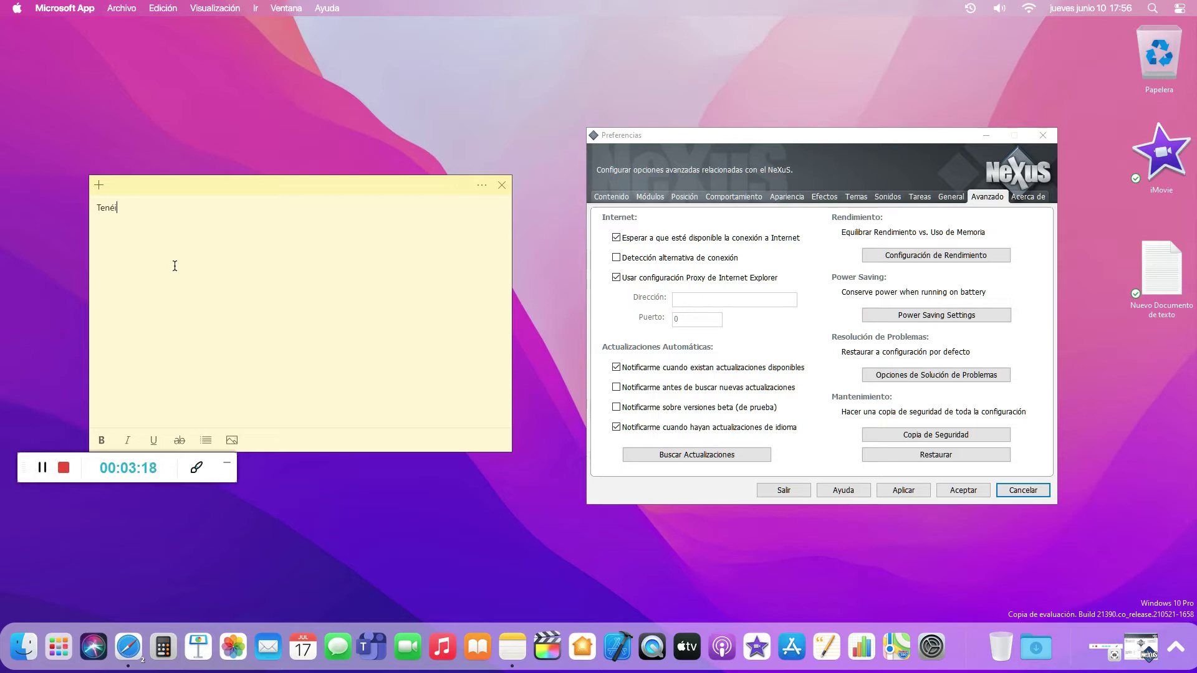
type(" iros a restaurar y elegir el archivo que d")
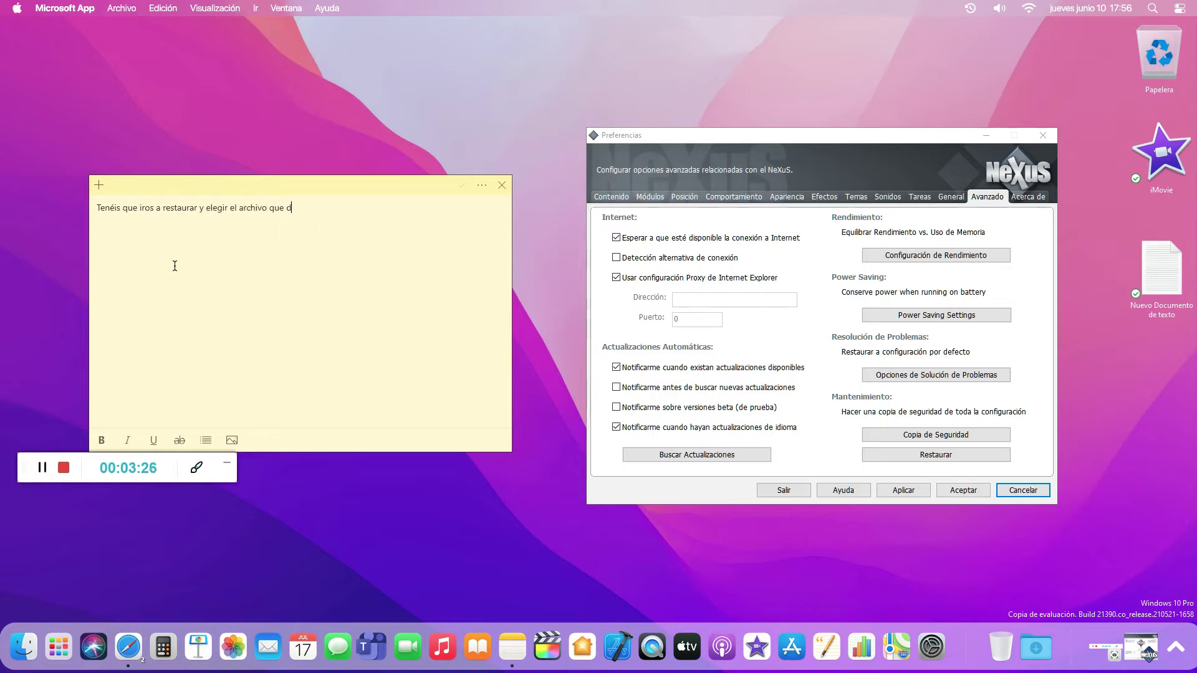
Continue the note with "habréis descomprimido de la descripción,ya que os lo estoy dejando ahí abajo".
type("abréis deso")
type("mp")
key("BackSpace")
key("BackSpace")
key("BackSpace")
type("comprimido de la descripci")
key("BackSpace")
key("BackSpace")
type("ipción,ya que os lo estoy dejando ahí abajo")
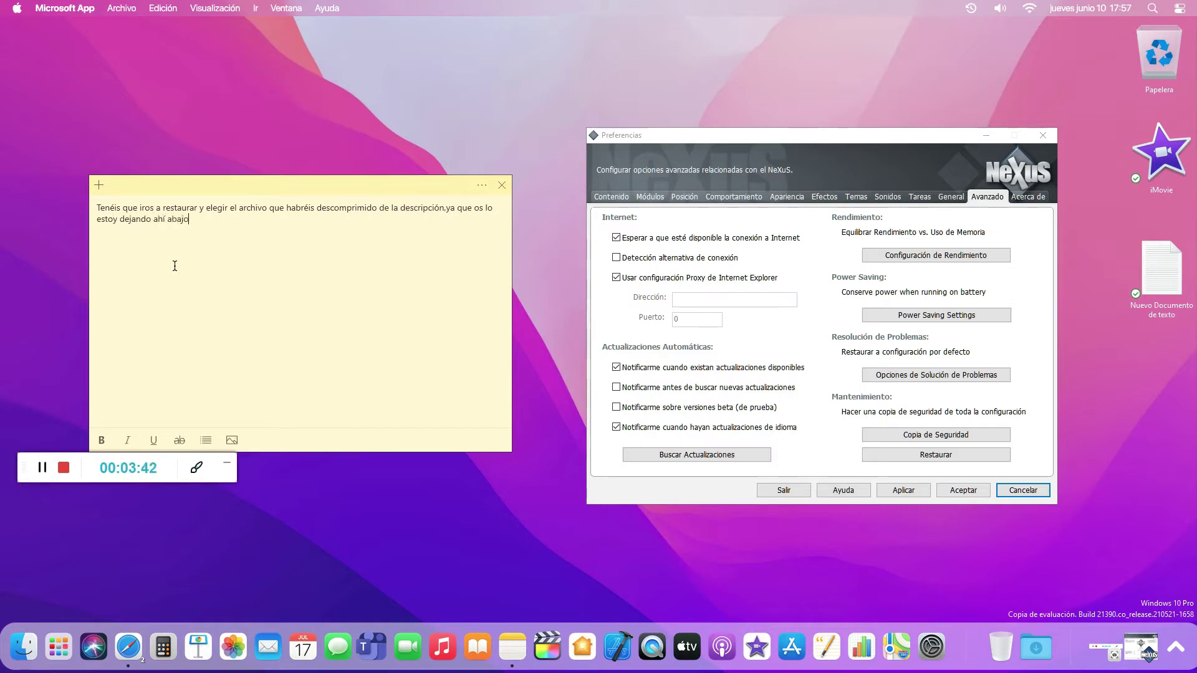
Add ".Además,como creo que los iconos no se guardan,os recomiendo que lo peguéis en archivos de" to the note.
type(".Ademas.")
key("BackSpace")
key("BackSpace")
type("s")
type(",como creo que los iconos")
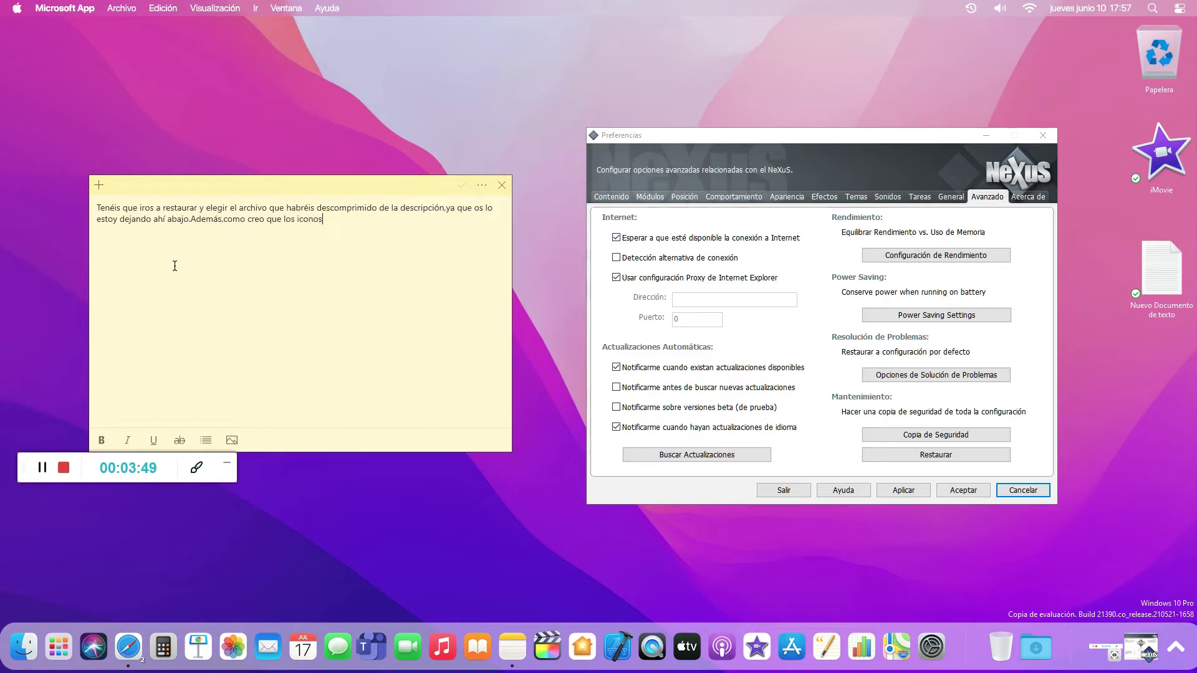
type(" n0 se guardan,os recomiendo que lo peguéis en archivos de p")
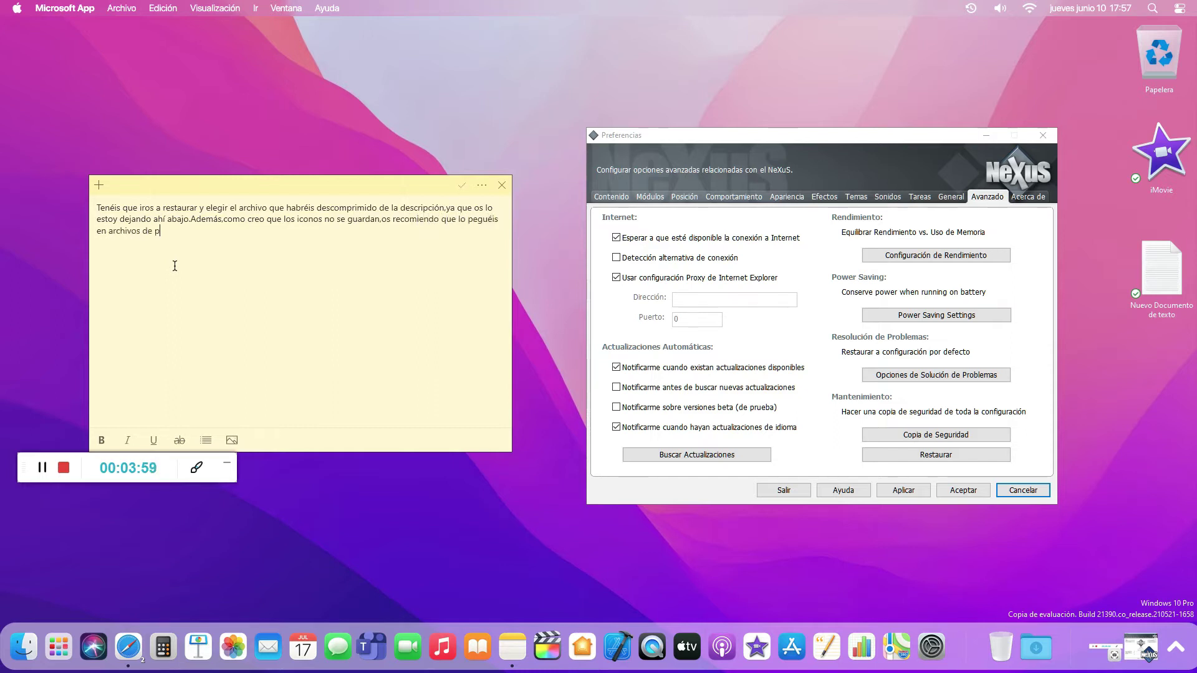
Continue the note with "programa,la carpeta al completo,dentro del Disco Local C:.Además,".
type("rograma,la carprta al completo,dentr")
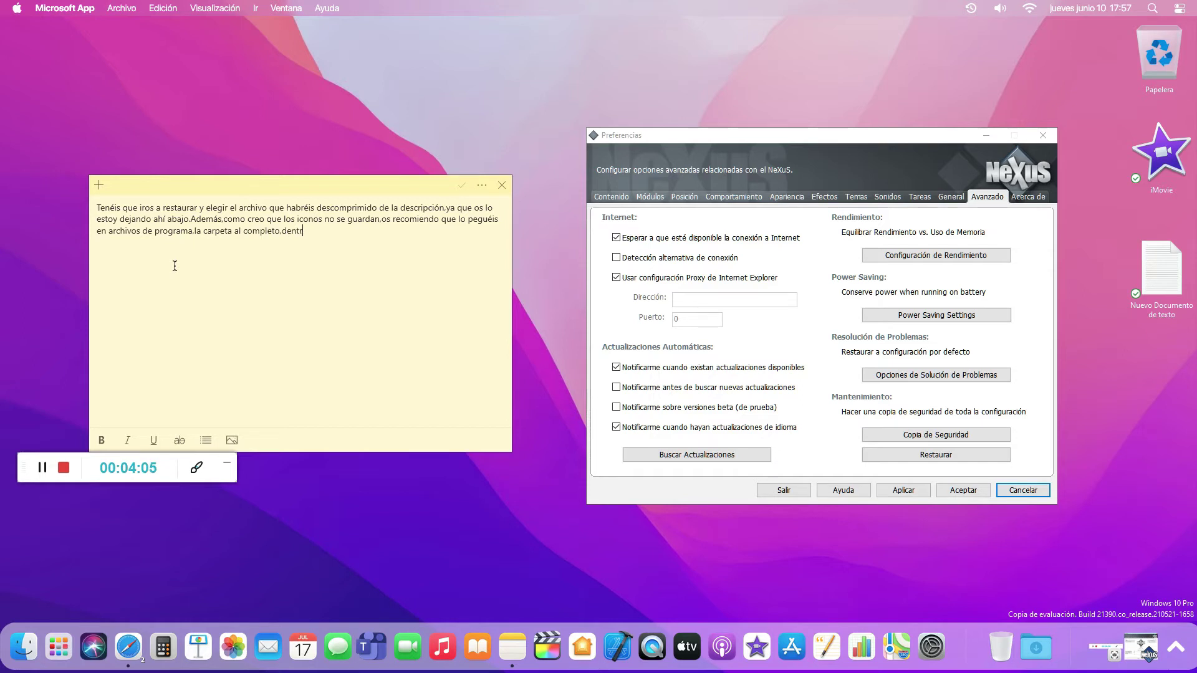
type("o del Disco Local C.")
type(".Ademaás,")
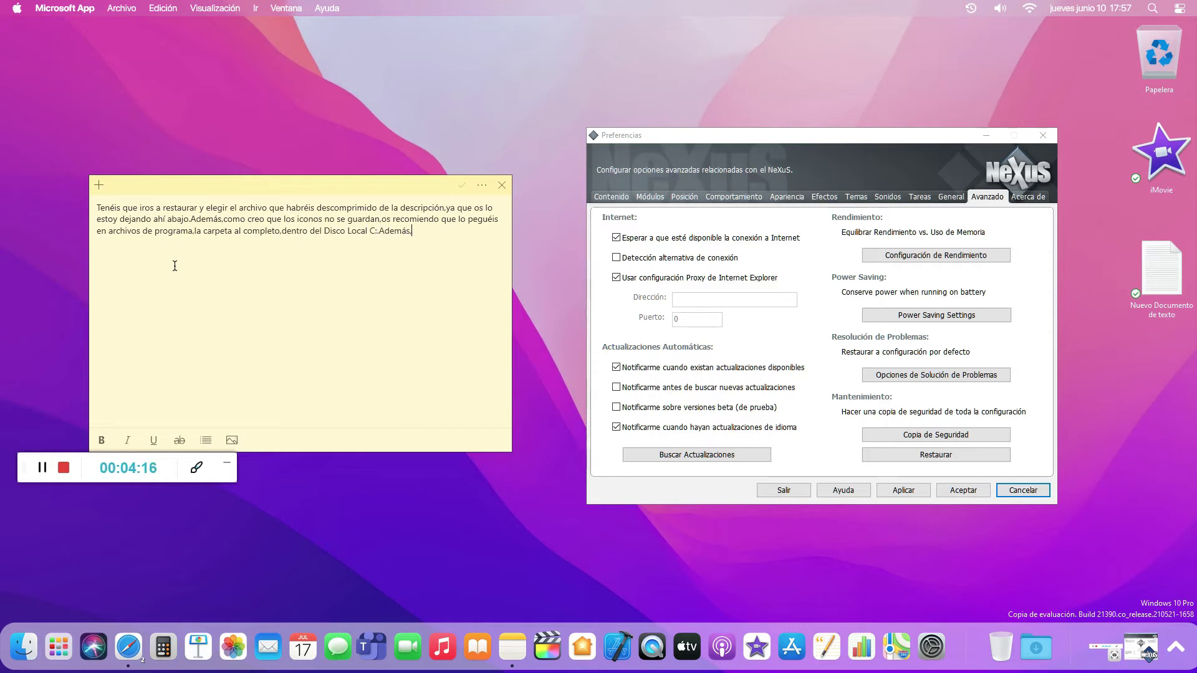
Continue the note with "también os dejo aquí arriba un vídeo sobre el tipo de cursor que uso ahora mismo estilo macOS.".
type("también os dejo aquí arriba un vídeo sobre ")
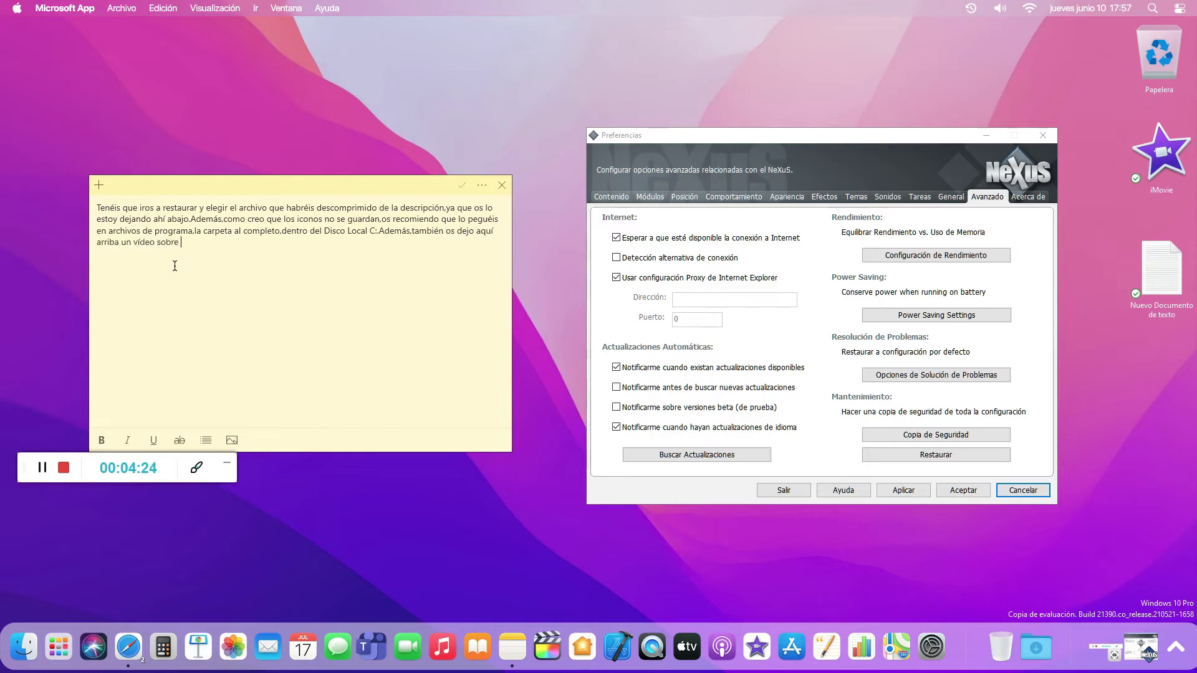
type("elñ")
key("BackSpace")
key("BackSpace")
type("l tipo de cursor que uso ahora mismo ")
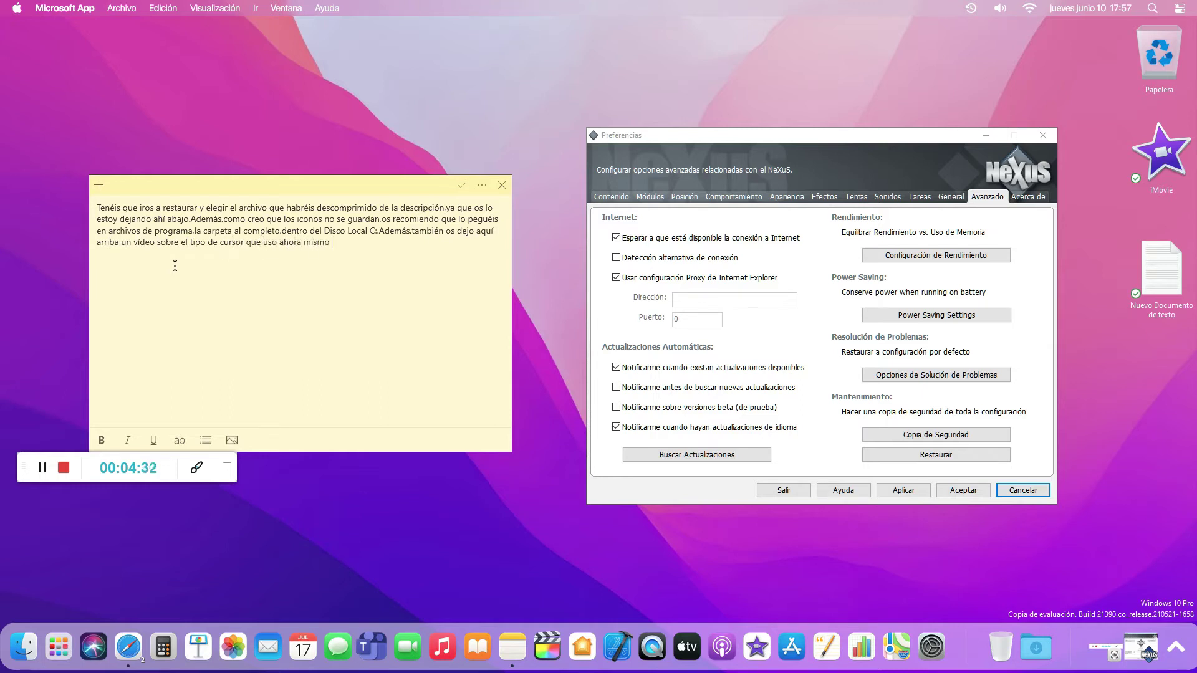
type("estilo macOS.")
Replace the note's text with "También apreciaréis el nuevo wallpaper que he puesto,cosa que me gusta mucho aunque prefería el de Big".
key("ctrl+a")
key("BackSpace")
type("Tambuién aprecu")
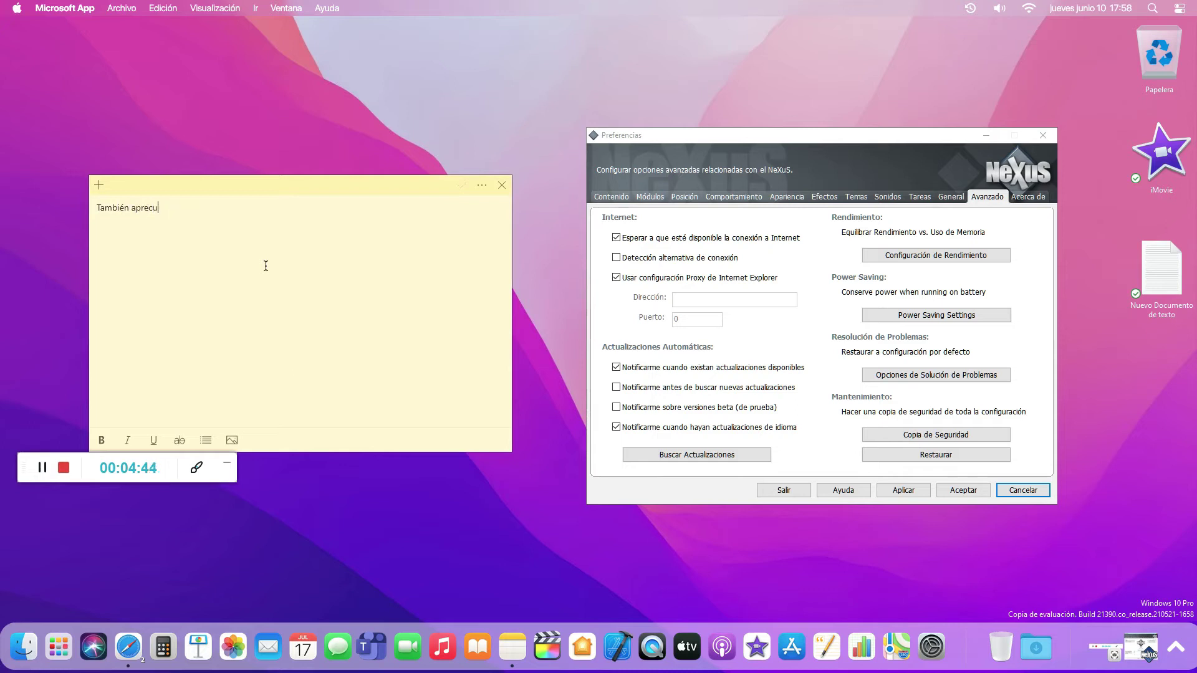
type("iaiaréis el nuevo wallpaper que he puesto,cosa que me gusta mucho aunque preferá")
key("BackSpace")
type("ía el de Big")
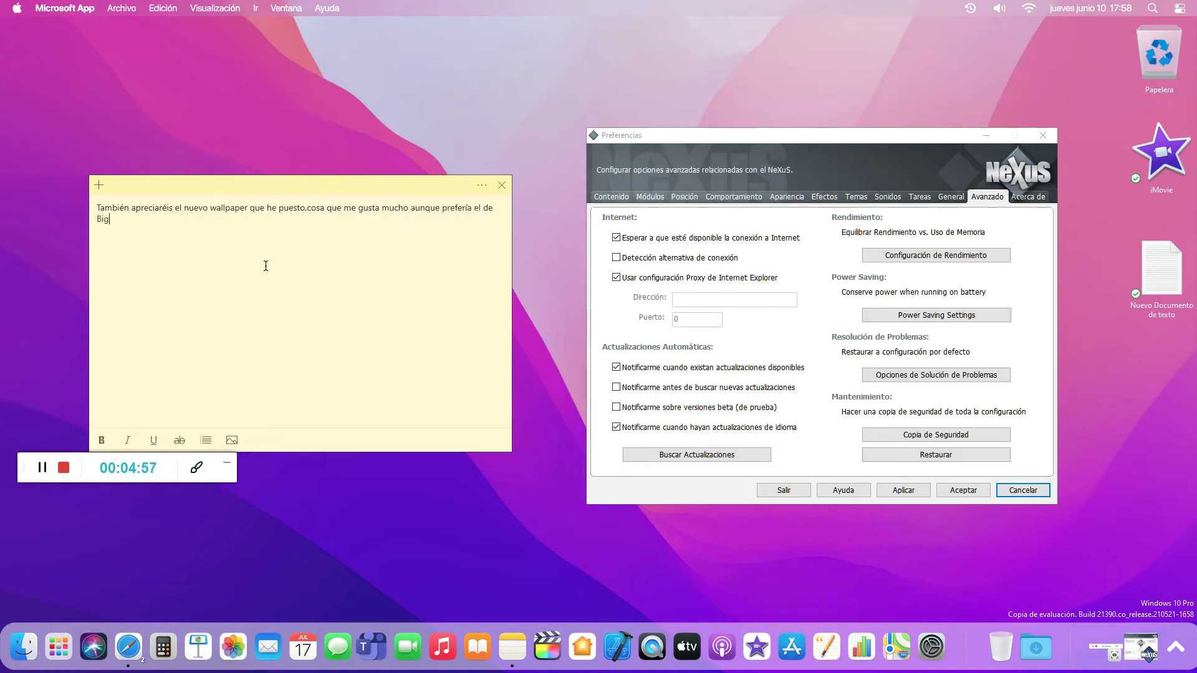
Continue the note with "Sur,será cosa de acostumbrarme seguro!También os lo dejo en el archivo comprimido.".
type(" Sur,será cosa de acostumbrarme seguro")
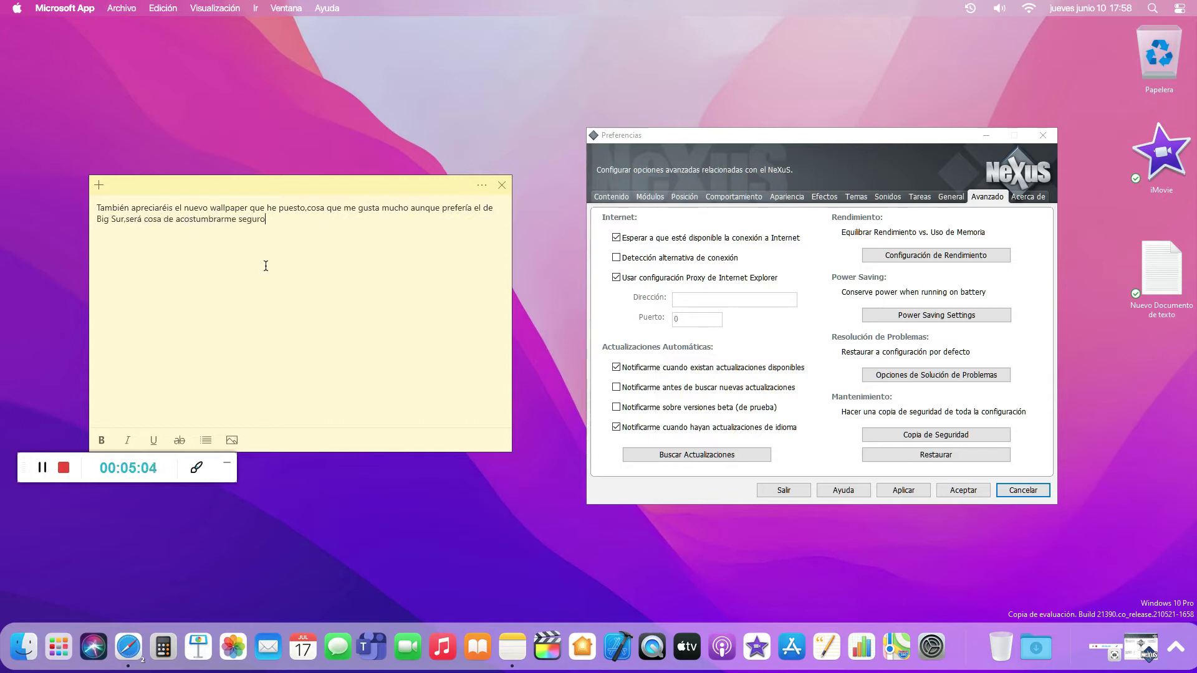
type("!También os lo d")
type("ejo en el archivo comprimido.")
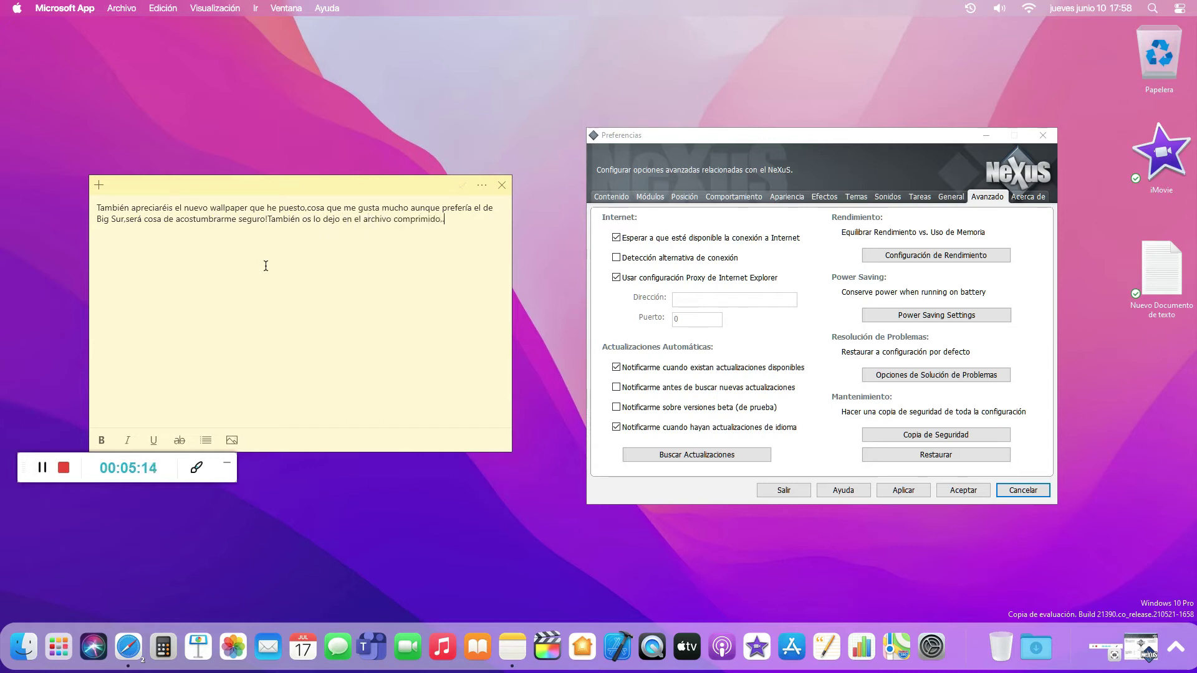
Replace the note's text with "Y bueno amigos,como podéis ver,el vídeo está siendo corto".
left_click_drag(444, 220, 96, 206)
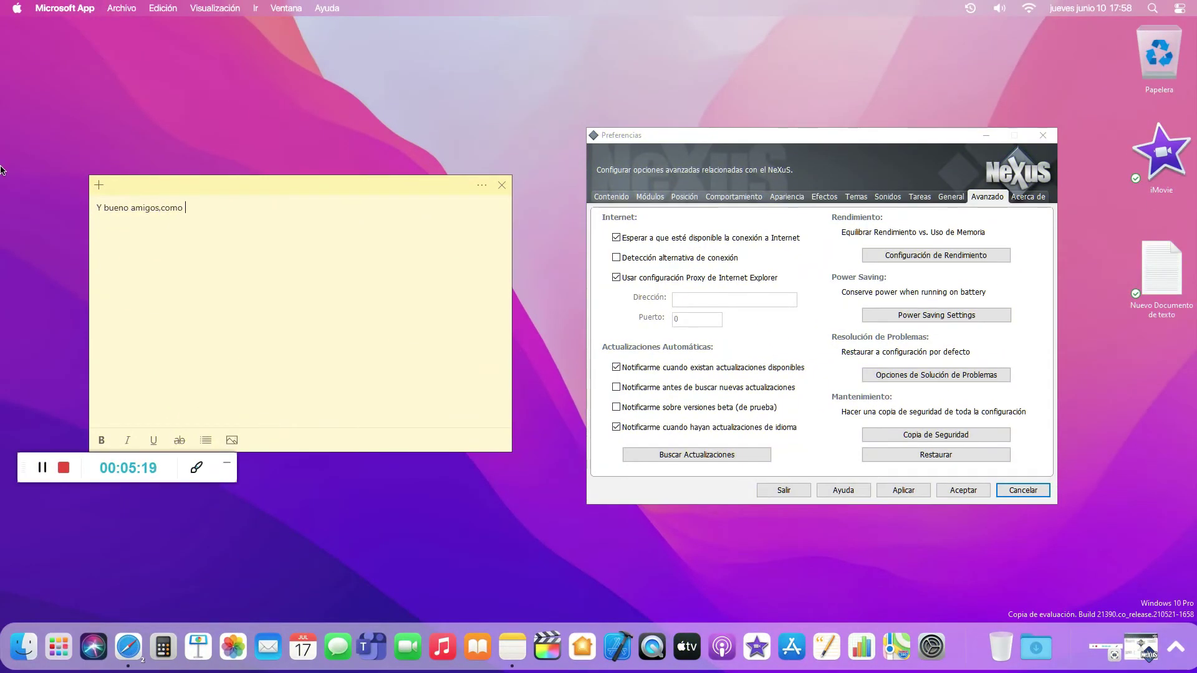
type("pod")
type("éis ver,el vídoe o está siend")
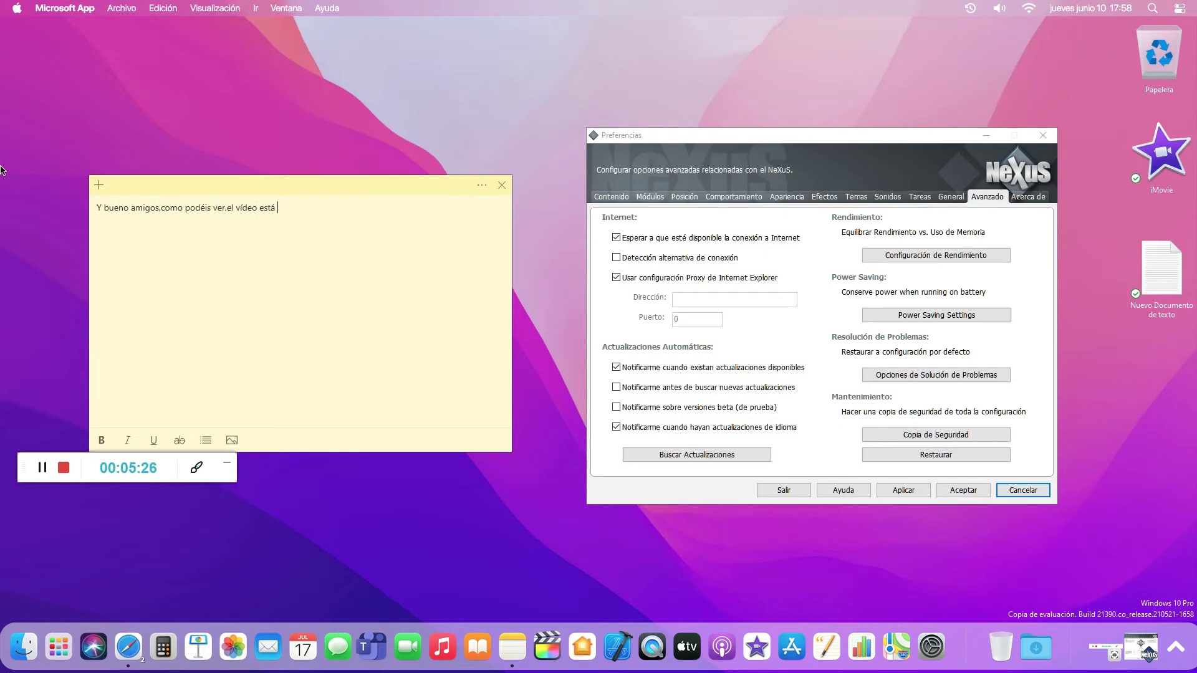
type("p cio")
Append "...pero eso se acaba ya!Porque os quiero decir que a los que no visteis mi Instagram y no veis mi Twitter,red social que tengo más activa,".
type("rto...pero eso se acaba ya!Porque os quiero decir que a los que no visteis mi Instagram y no veis mi Twitter,red social que tengo más activa,")
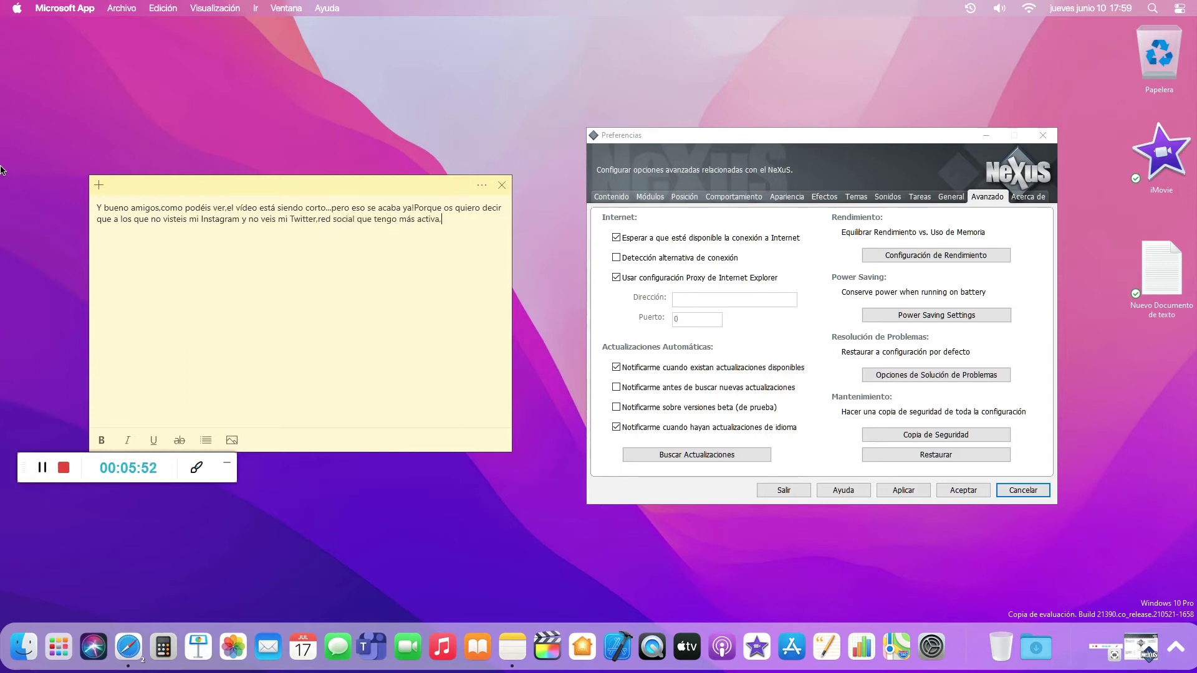
Add "la WWDC 2021 me ha decepcionado" to the end of the note.
type("m")
key("BackSpace")
type("la WWDC 2021 me ga")
key("BackSpace")
key("BackSpace")
type("ha depc")
key("BackSpace")
key("BackSpace")
type("cepcionado ")
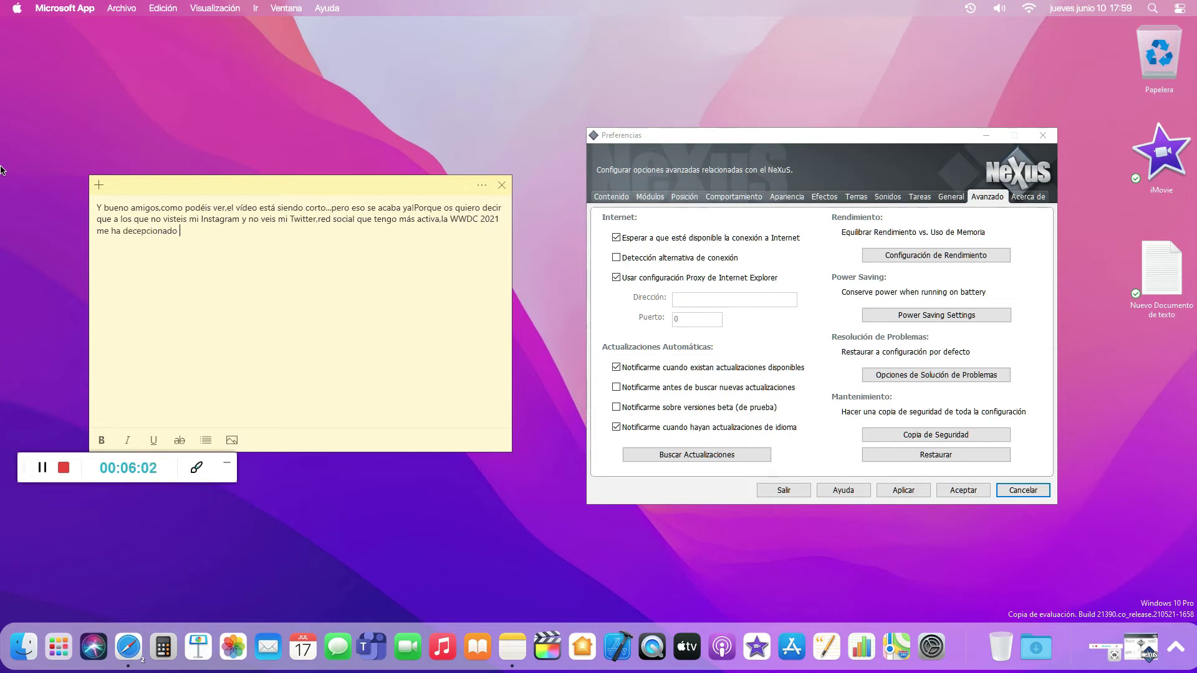
Continue the note with "bastante,ya que en iOS y iPadOS 15 esperábamos una separación casi completa.En iOS,mayor personalización".
type("bastante,ya que en iOS y iPadOS 15 esper")
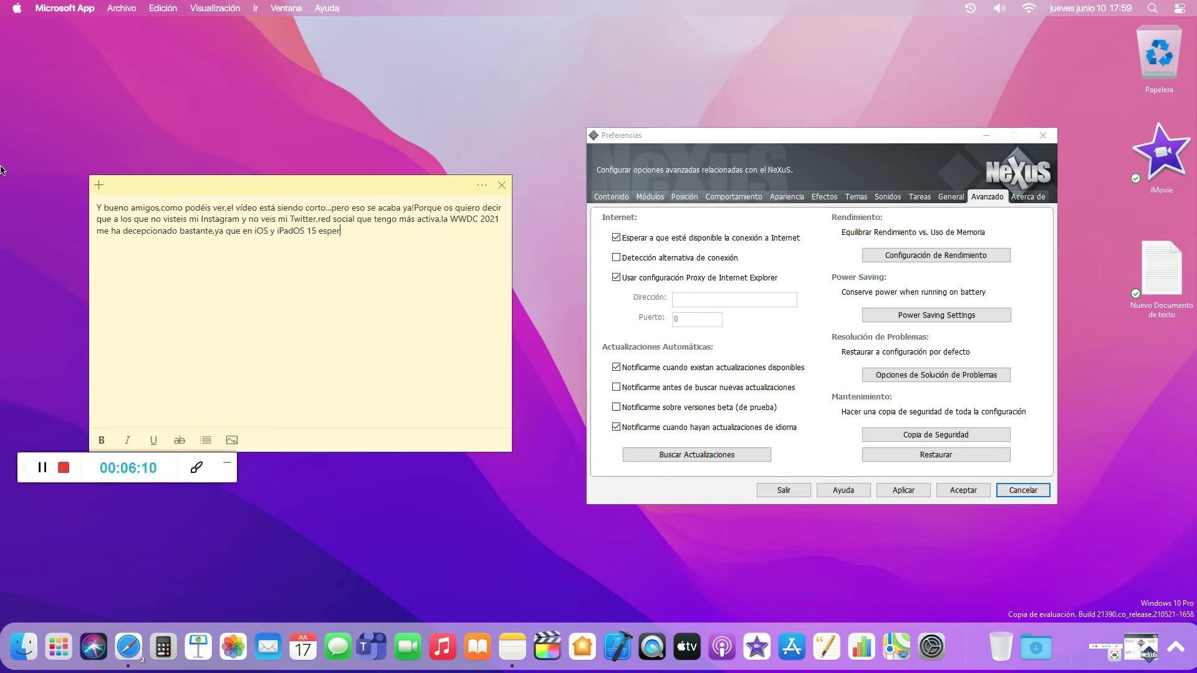
type("ábamos una separaci")
key("BackSpace")
key("BackSpace")
type("ón casi completa.En iOS,mayor personalización disp")
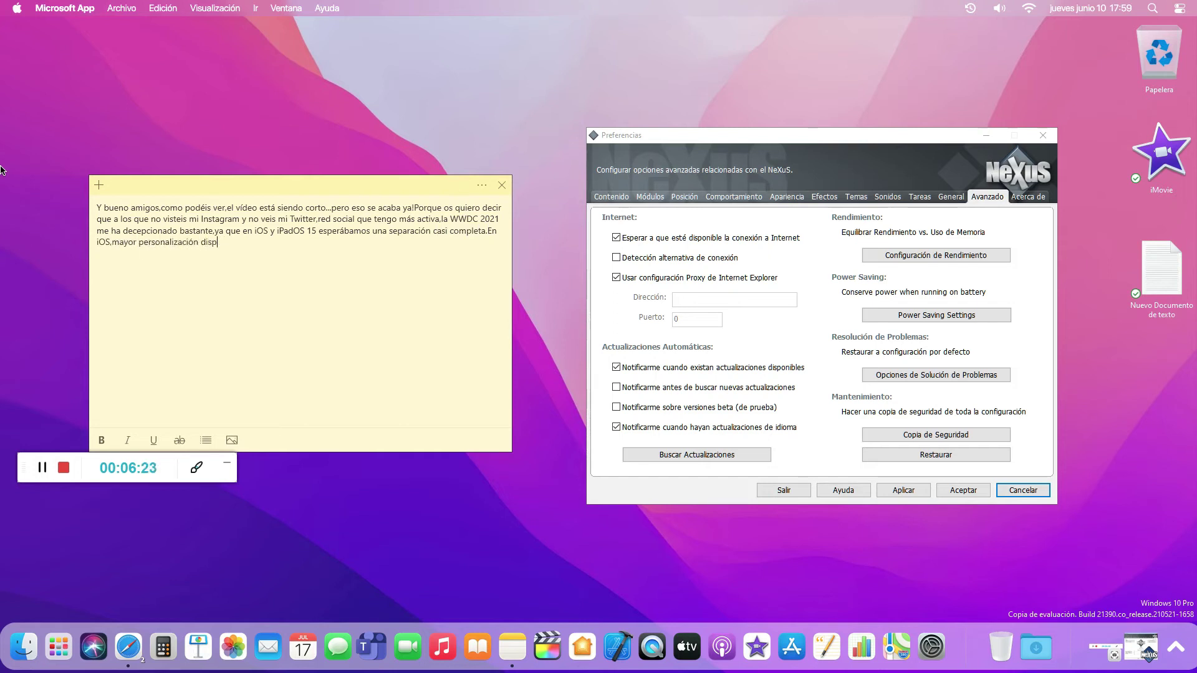
Continue the note with "disponible para que el usuario pudiese "diseñar" de 0 su propio iOS".
type("obi")
key("BackSpace")
key("BackSpace")
type("nible para 1que e")
key("BackSpace")
key("BackSpace")
key("BackSpace")
type("el usuario pudiese ")
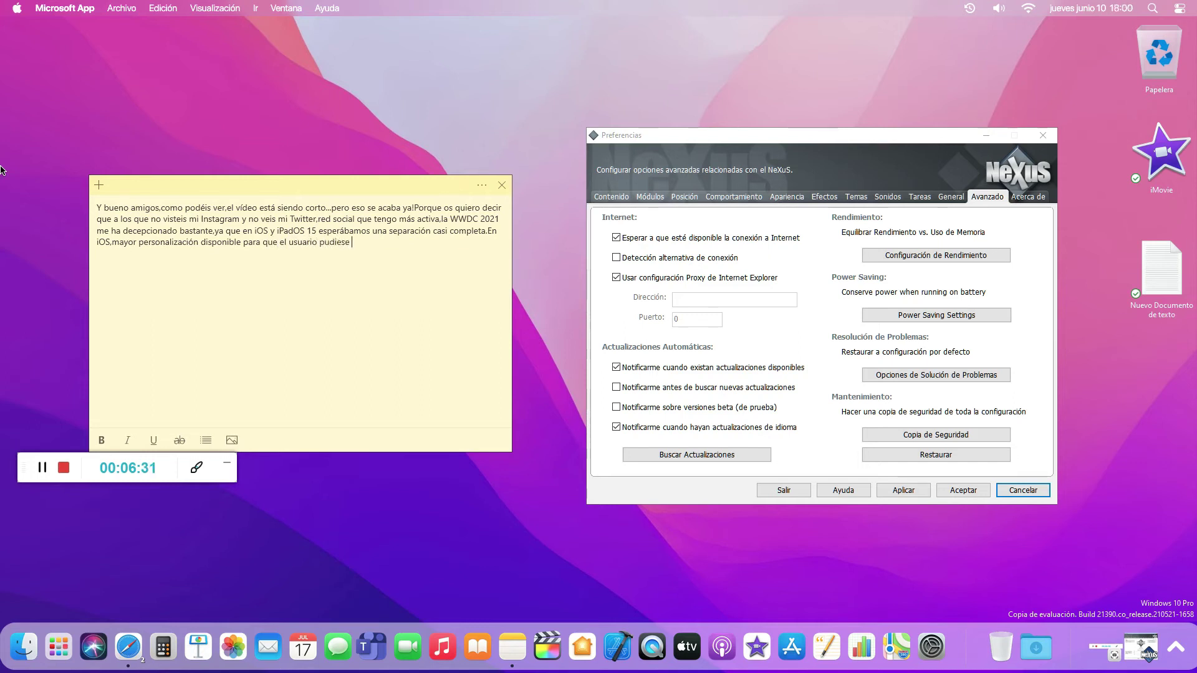
type("\"diseñar\" de 0 su propio iOS")
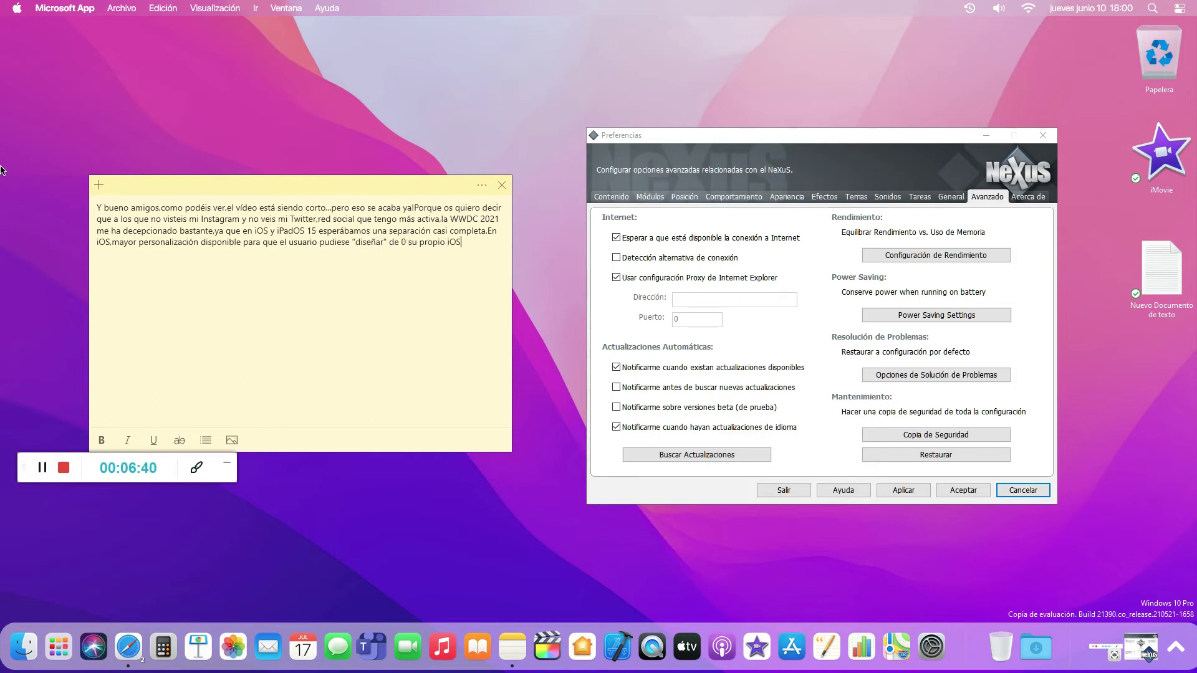
Add ",pero se ve que quieren continuar con el esqueumorfista iOS" to the end of the note.
type(",pero se ven que")
key("BackSpace")
key("BackSpace")
key("BackSpace")
key("BackSpace")
key("BackSpace")
key("BackSpace")
type("que quieren continuaer")
key("BackSpace")
key("BackSpace")
type("r con rl")
key("BackSpace")
key("BackSpace")
type("el esqueumorfista iOS ")
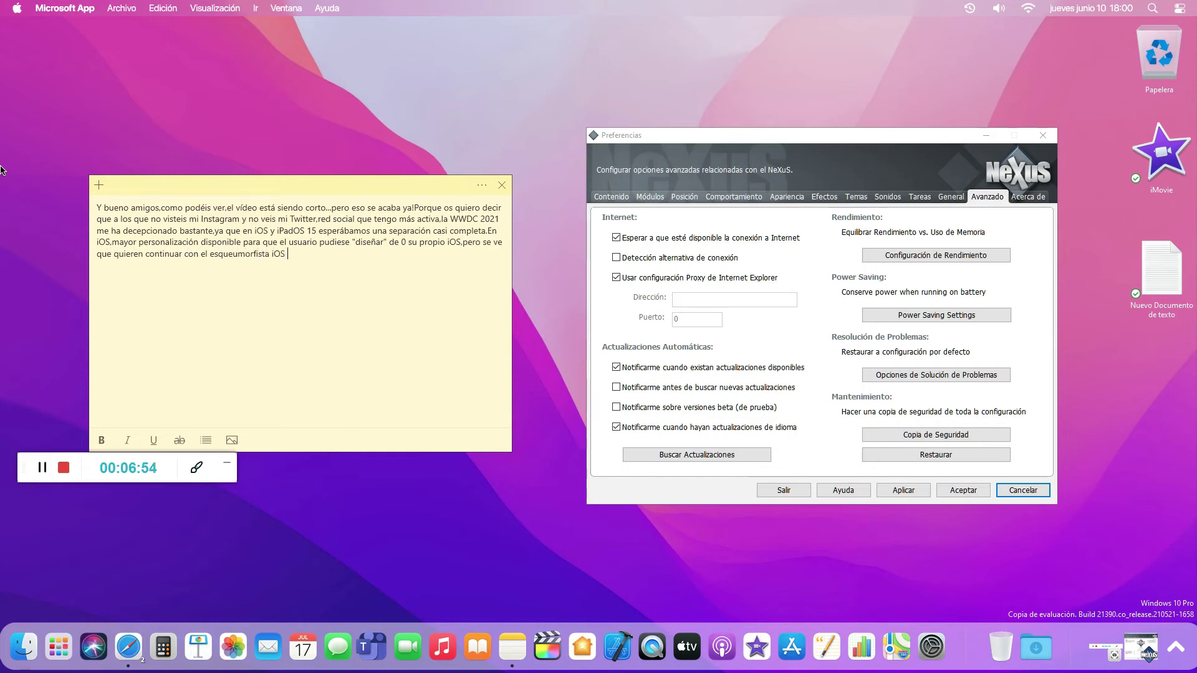
Continue the note with "así como iPadOS,que esperábamos que fuese así con iconos tan bonitos como macOS Big Sur.Además,se ve que el desabaste".
type("así cimo iPadOS.que esperábamos que fuese as")
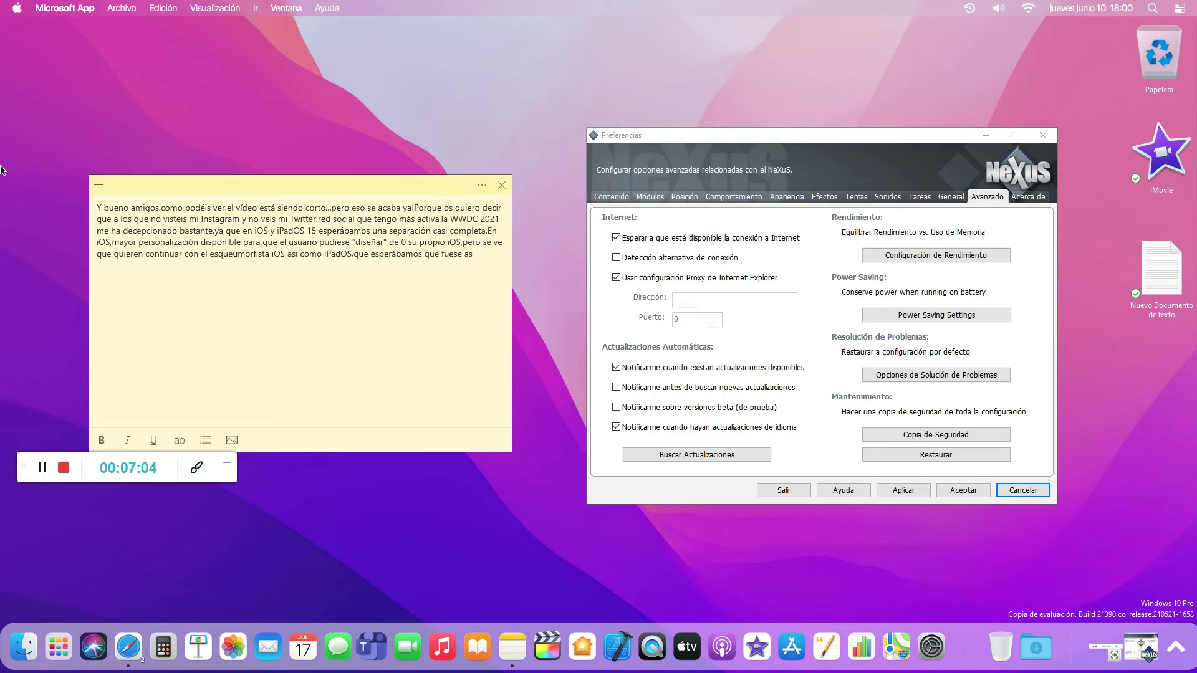
type("í con iconos tan bonitos como macOS ")
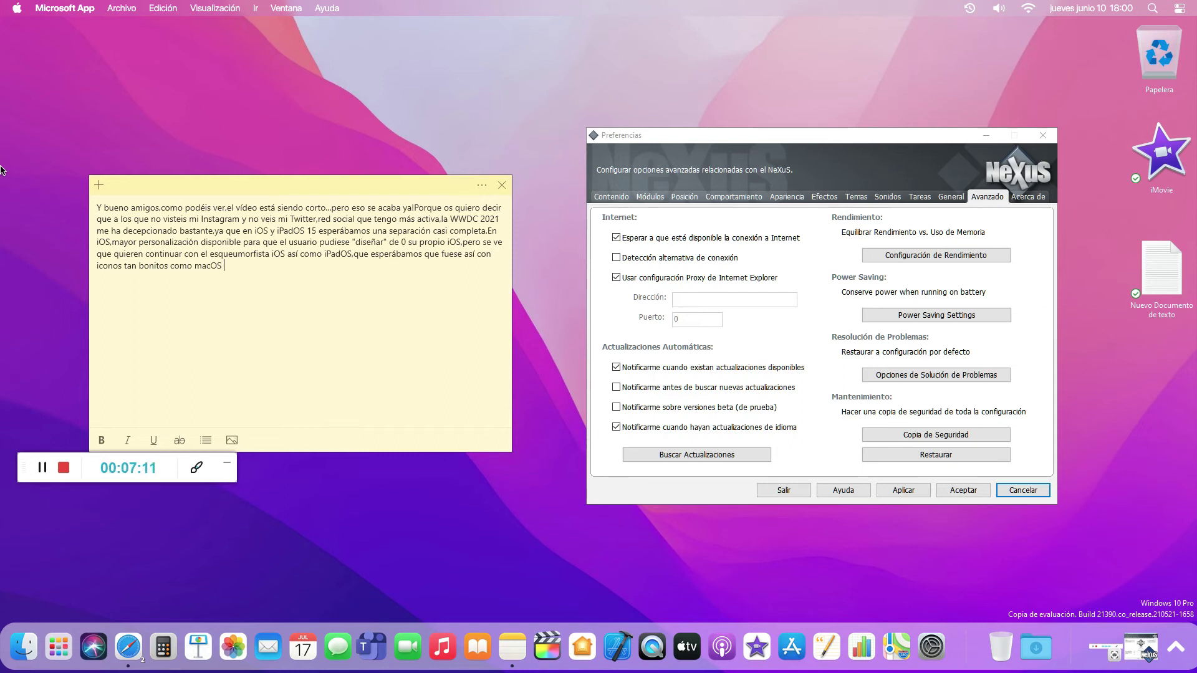
type("Big Sur.Además,se ve que la")
key("BackSpace")
key("BackSpace")
key("BackSpace")
type("el desabastecui")
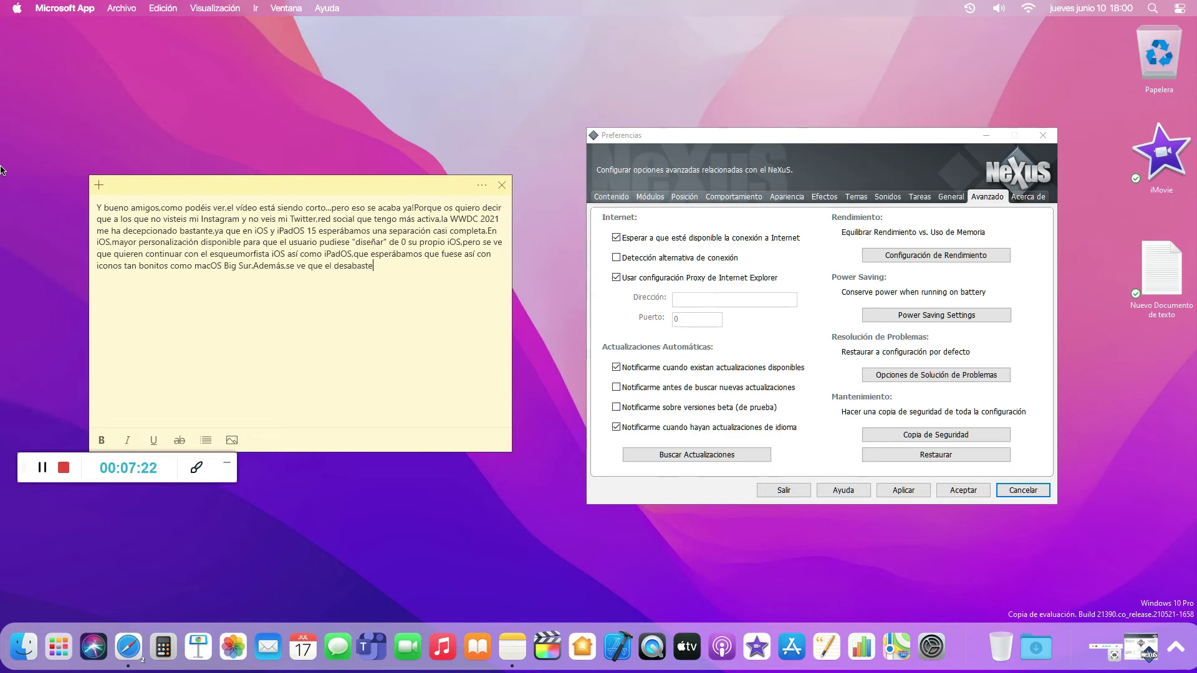
Continue the note with "cimiento de chips está afectando a Apple porque ellos accidentalmente".
key("BackSpace")
key("BackSpace")
type("imiento de ch")
type("ips está afectando a ")
type("Apple porque e")
type("llos c")
key("BackSpace")
type("accidentalmente \"\"")
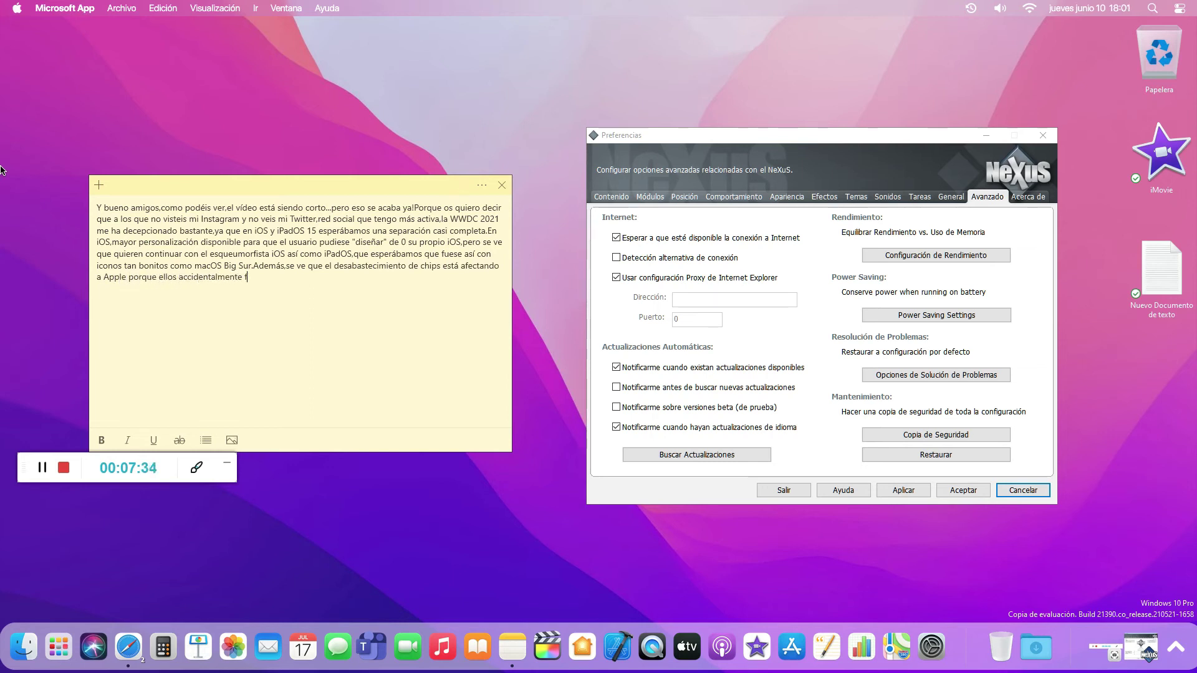
Continue the note with ""filtraron" en los tags de uno de los episodios de esta semana de".
key("BackSpace")
type("filtraron\" en los tags de uno de l")
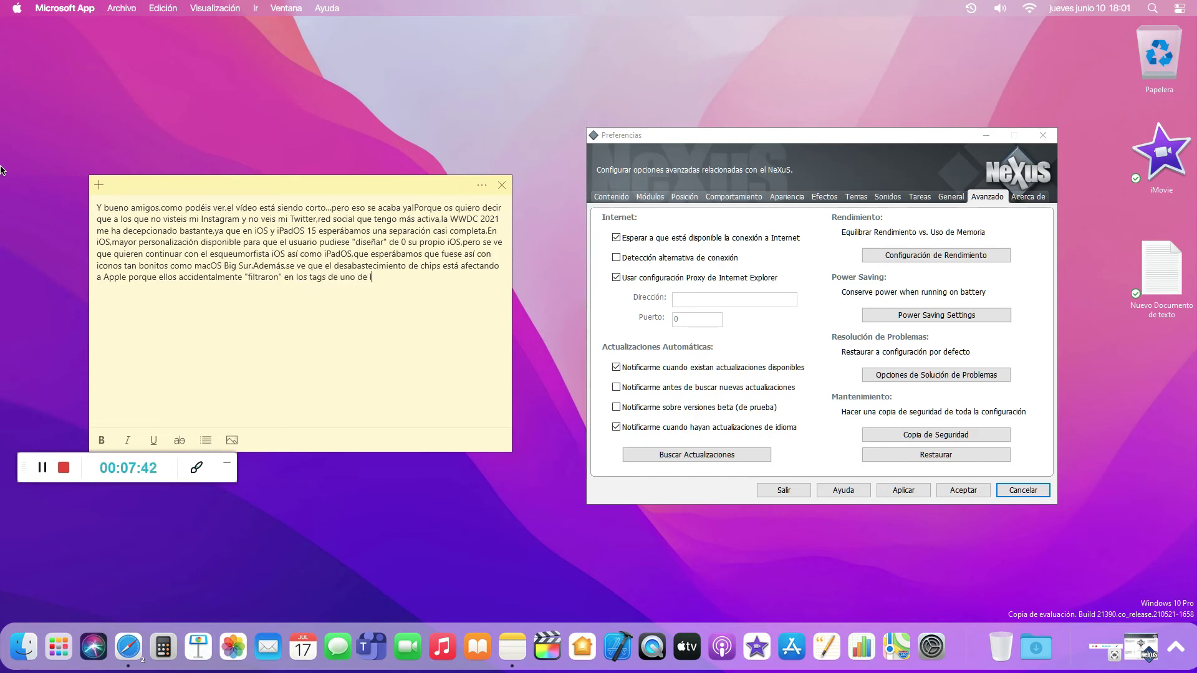
type("os episodios de esta semana de")
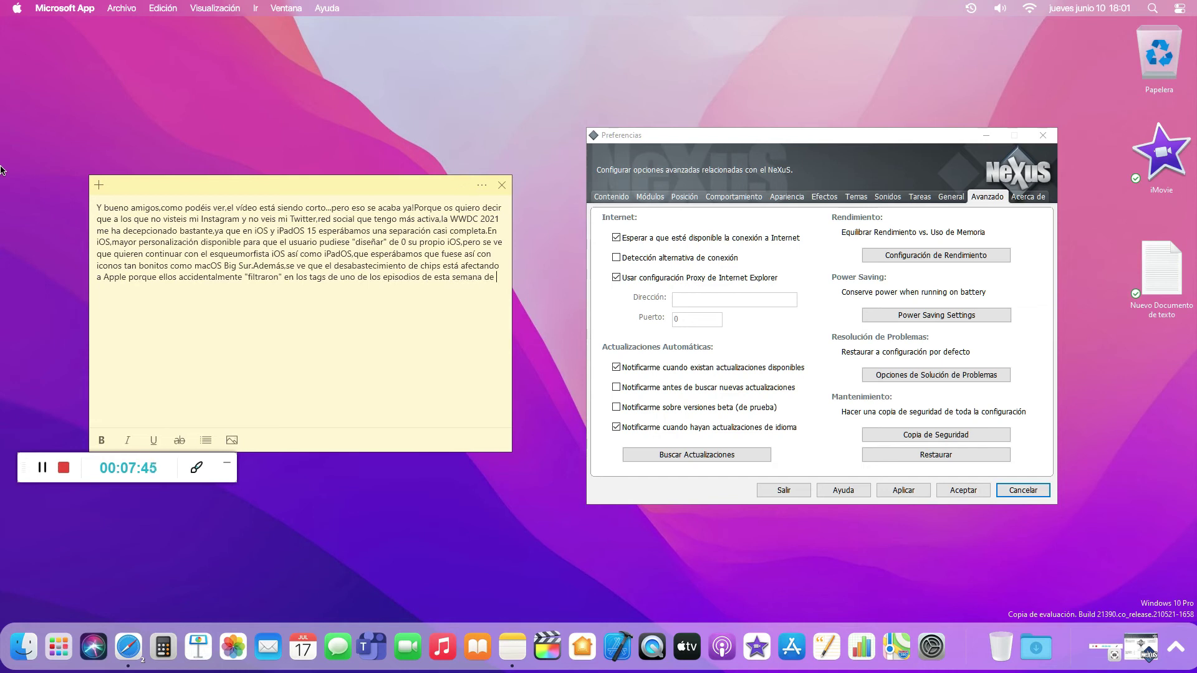
Continue the note with "la WWDC y el State of Union que iban a sacar el MacBook Pro de 16" con el".
type(" la WWDC ")
type("y el State")
type(" of Union qu")
type("e ")
type("ib")
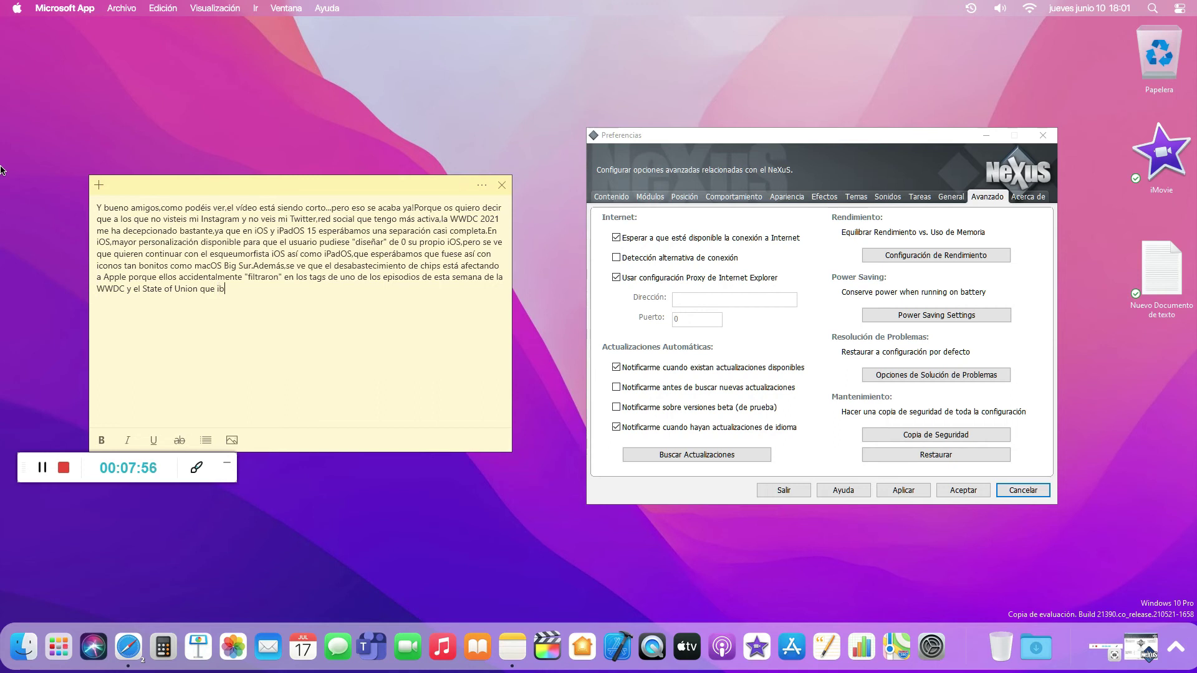
type("an a sacar el MacBO")
type("ok Pro de 16\" con el c")
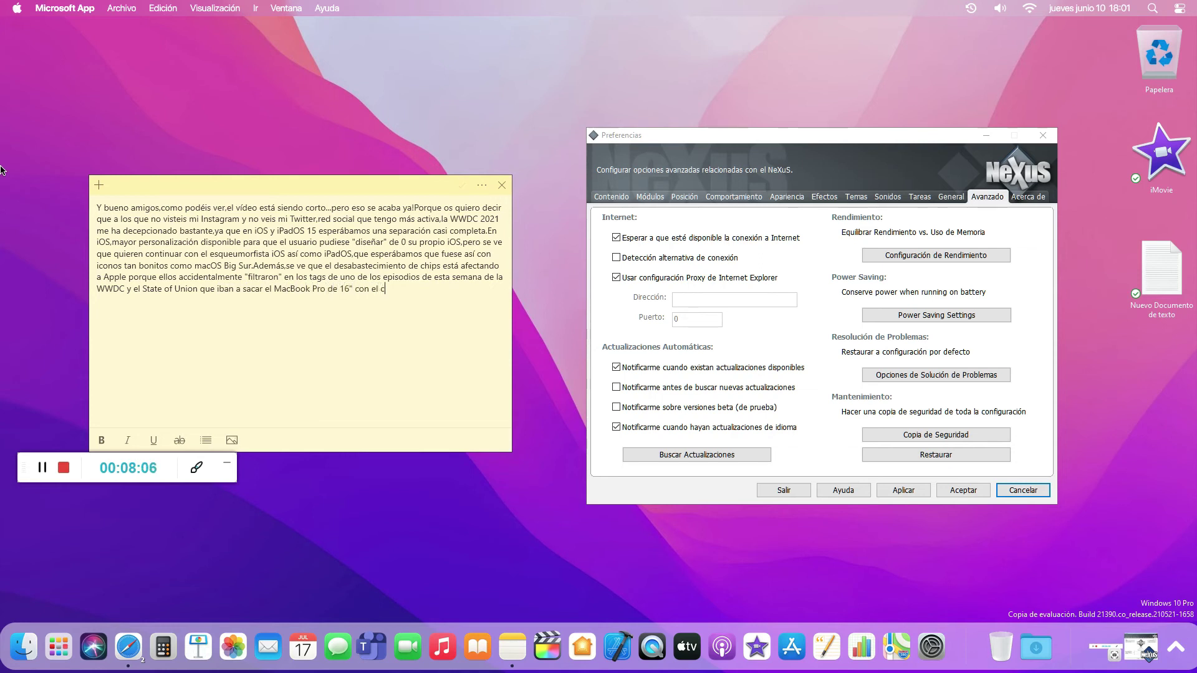
Continue the note with "chip M1X.Es una pena que no lo hayamos visto,probablemente en Septiembre".
type("hoip M2X.Es una pena que no lo hayamo")
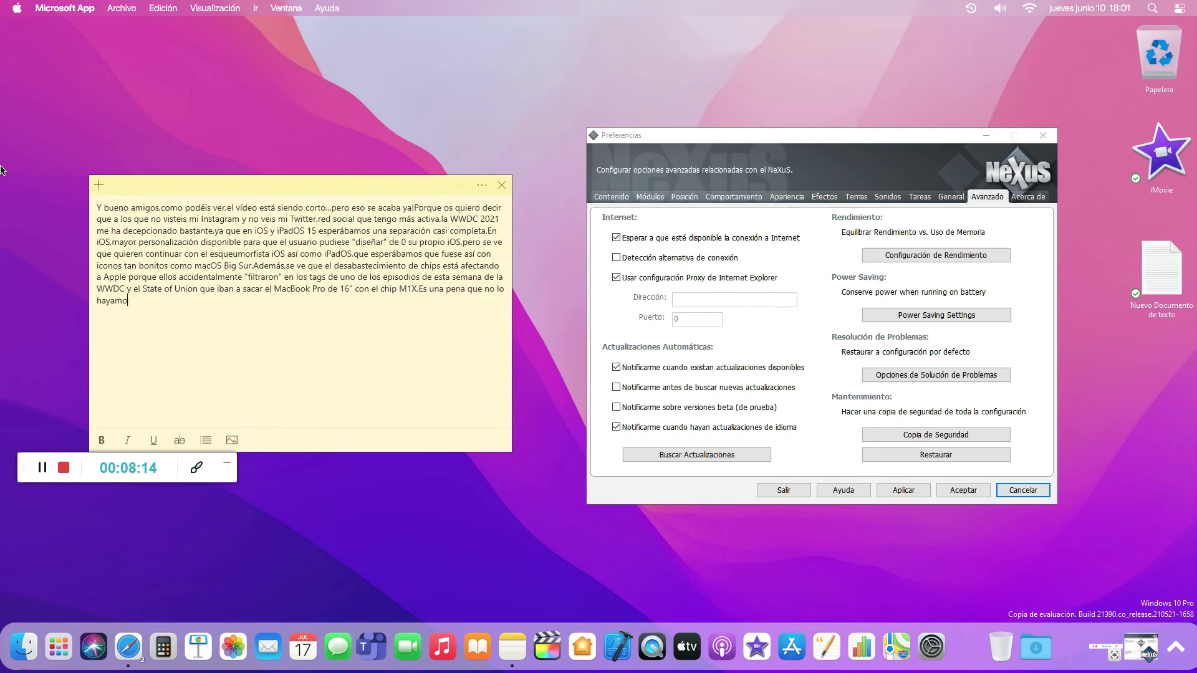
type("s visto,probablemente ")
type("en aS")
type("eptim")
type("bnre")
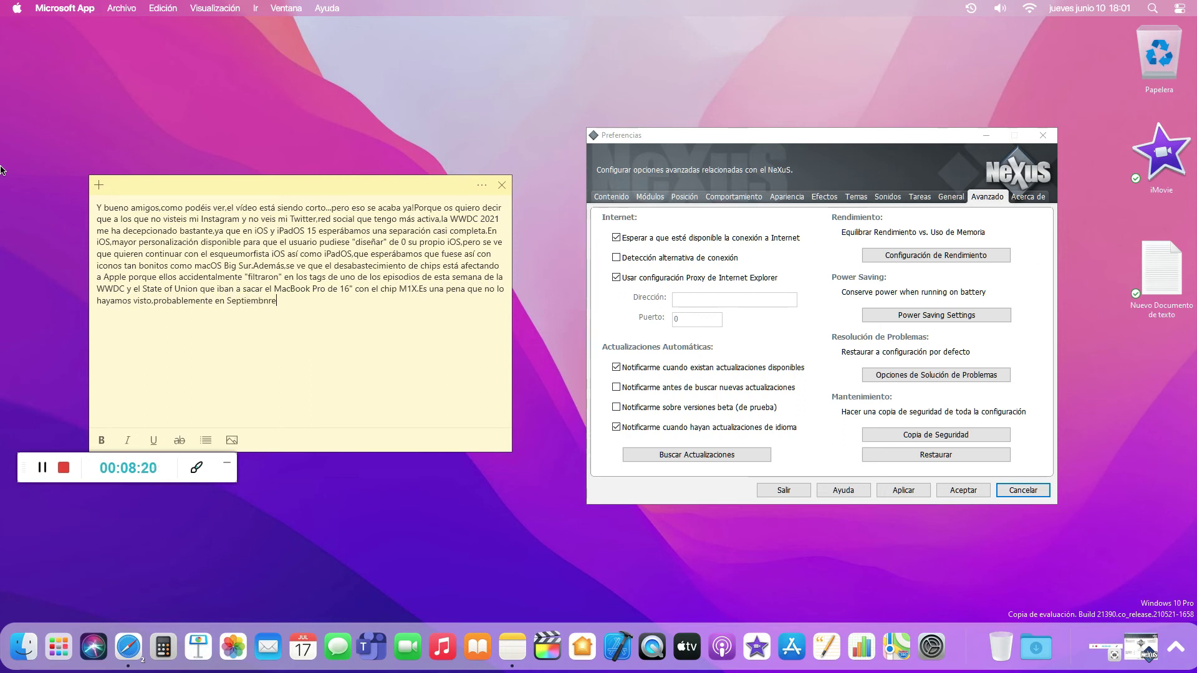
key("BackSpace")
Continue the note with "esté listo,También quiero comentaros la vista que hice de una cosa,y es que quise trasmitir en dire".
type("esté listo,Tambiñ")
key("BackSpace")
type("uiero comentaros ")
type("la ")
type("vista que hice d")
type("e una cosa ")
type("y ew")
key("BackSpace")
type("s que quise trasmitir en dire")
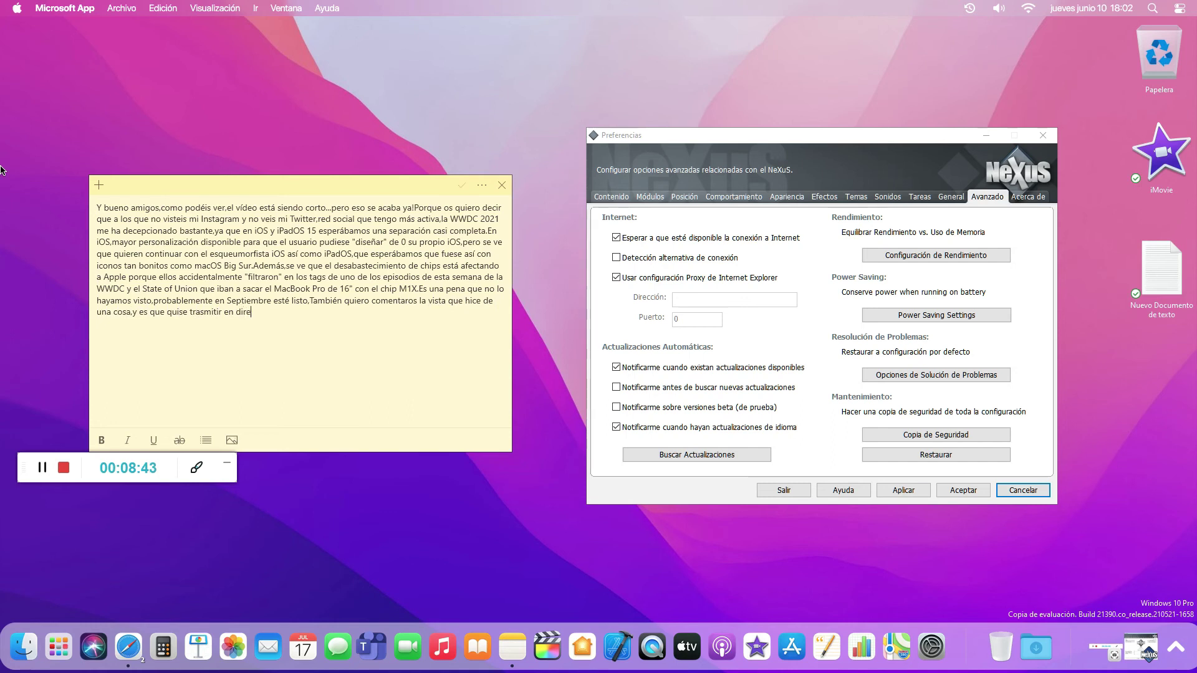
Continue the note with "cto la WWDC pero como nunca lo he hecho me".
type("cto la WWDC ")
type("perio ")
type("o como nunc")
type("a p")
type("o he hecho ")
type("me d")
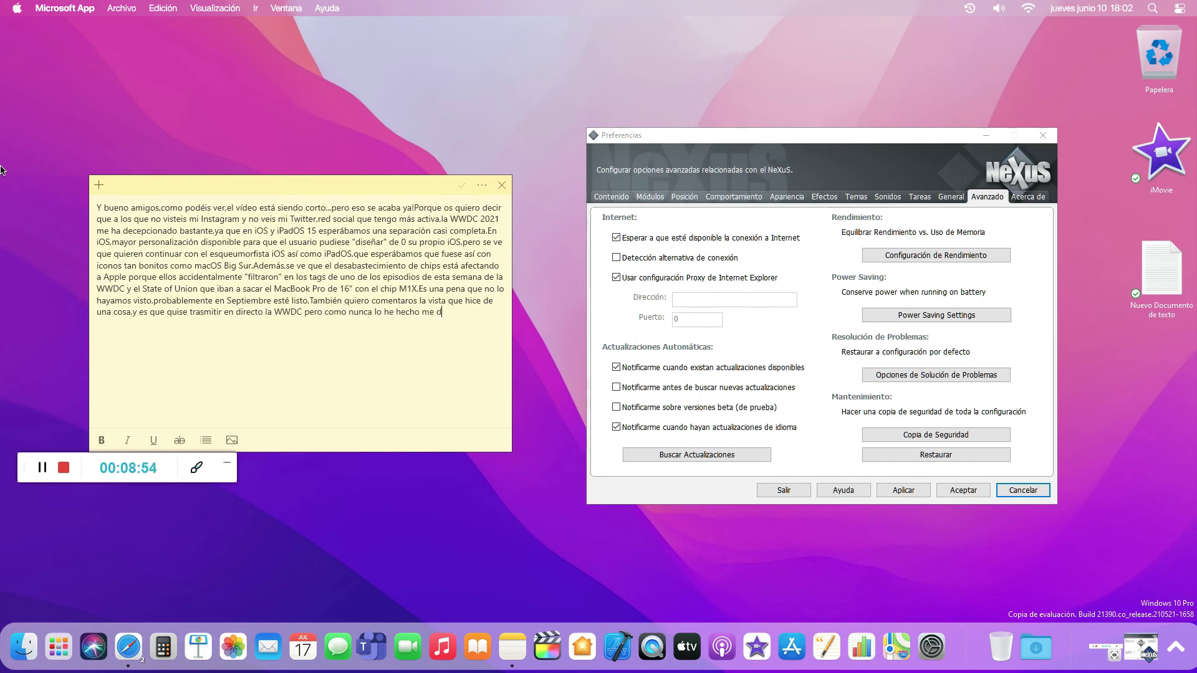
Continue the note with "decía que esa función tiene que esperarse 24 horas para activarse,pero no os preocupéis porque al".
type("ecía que esa funcio")
type("n tiene que ")
type("esperarse ")
type("245")
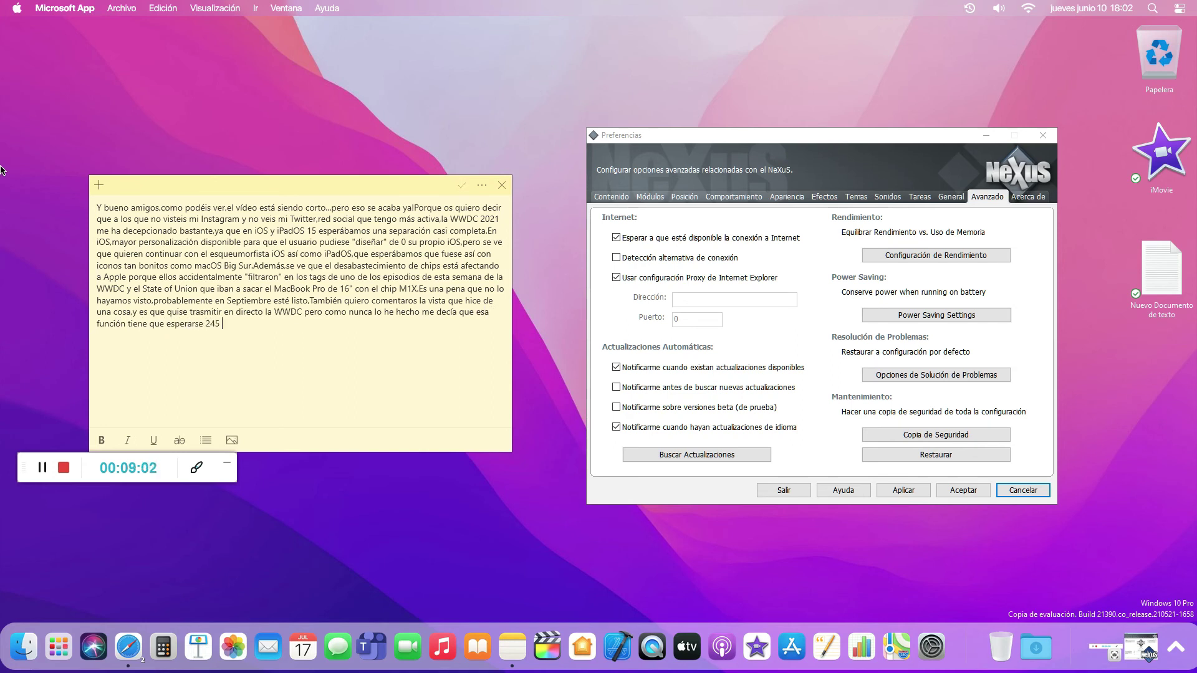
type(" horas para activarse,pero no os preocupéis porque al ev")
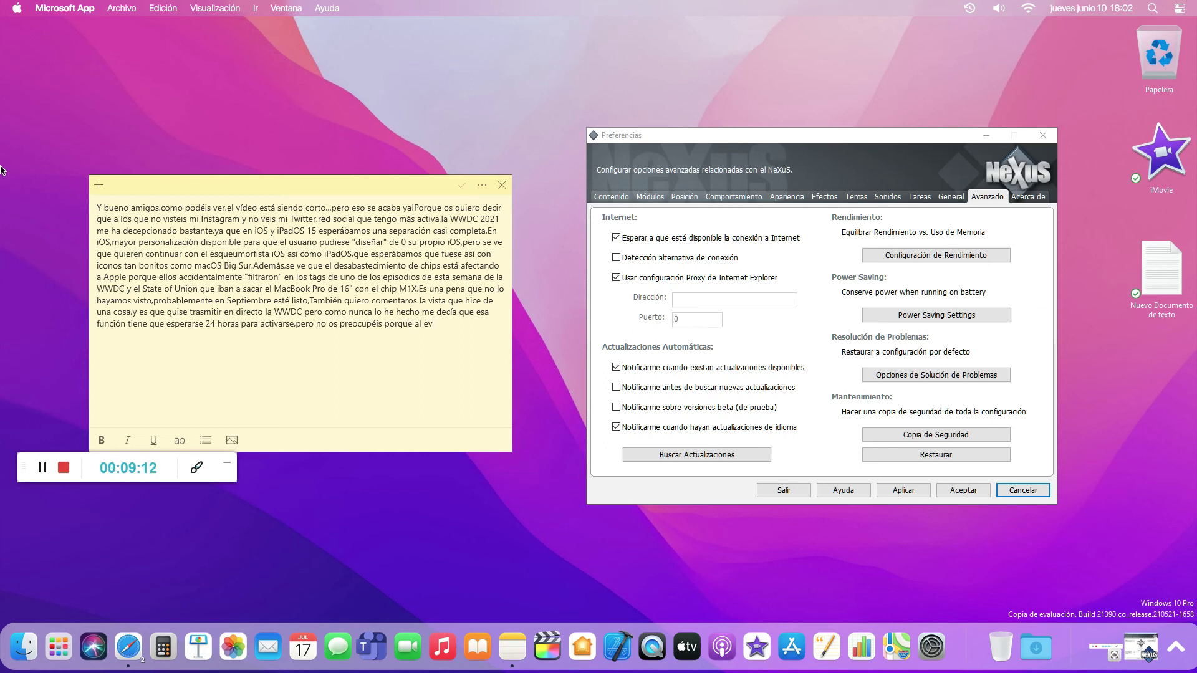
Finish the note's message with "evento de Septiembre no me va a pasar eso!!".
type("ento de Septiembre no ,")
key("BackSpace")
type("me va aoa")
type("pasar eso!!")
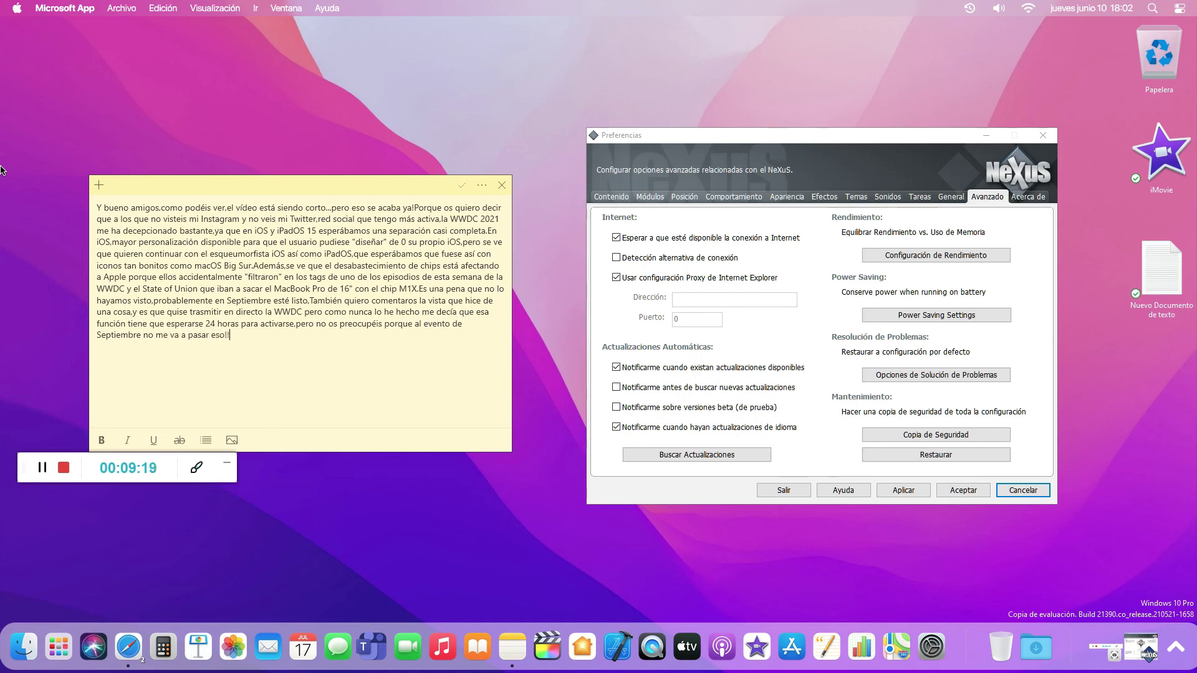
Replace the note's text with "Y ya por último quiero agradeceros a toda la comunidad que aunque pequeña".
key("ctrl+a")
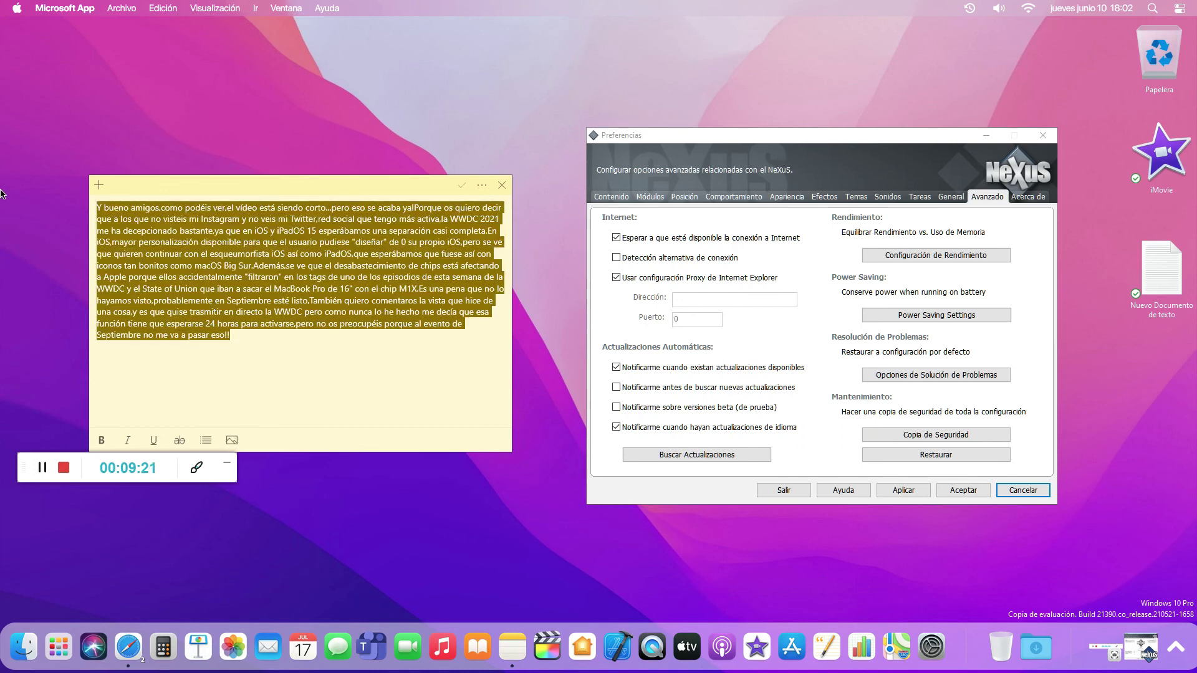
type("Y ya por último quiero ")
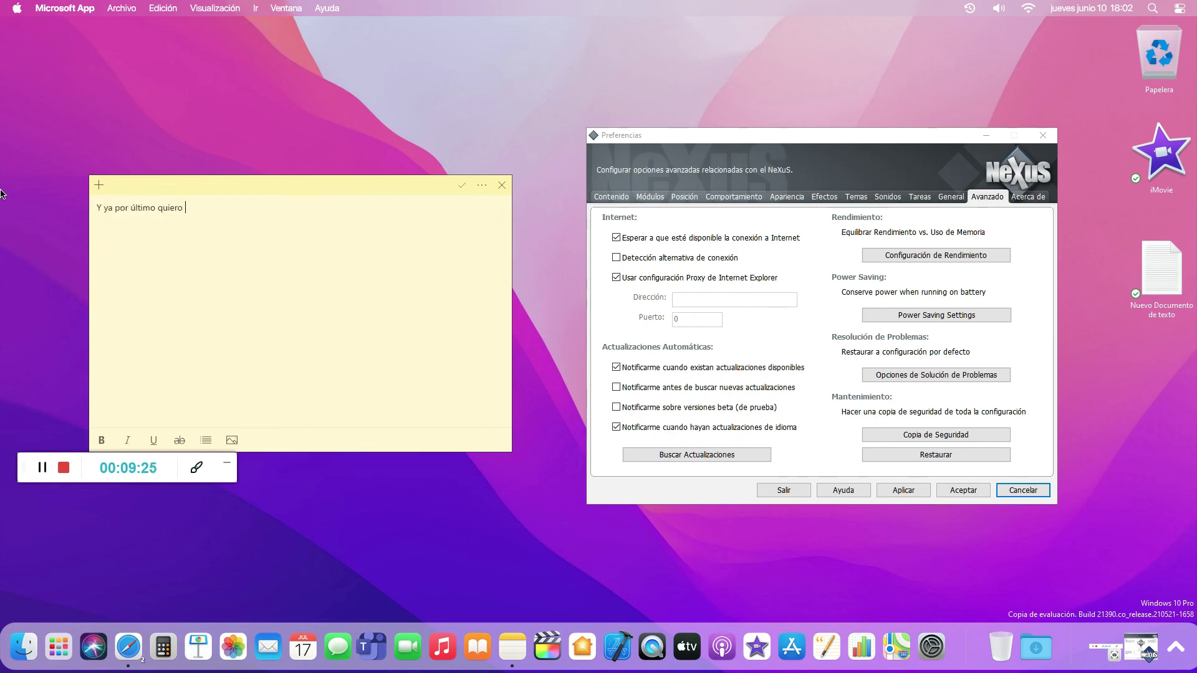
type("agradecerio")
type(" a toda la comuni9d")
key("BackSpace")
key("BackSpace")
type("dad qyue")
key("BackSpace")
key("BackSpace")
type("ue aunque pequeña")
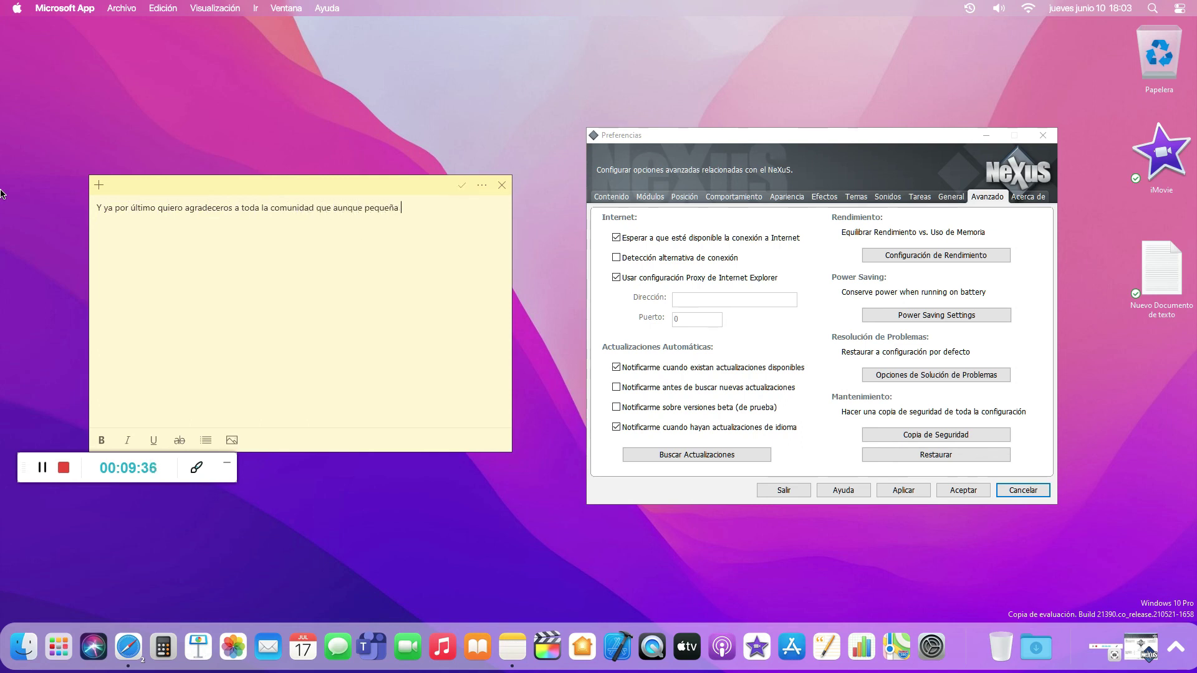
Continue the note with "bien agradecida,de MariusTechz,por apoyarme en todos mis vídeos y".
type(" bie")
type("n agradecisd")
type("a,de M")
type("aris")
type("usTechzm")
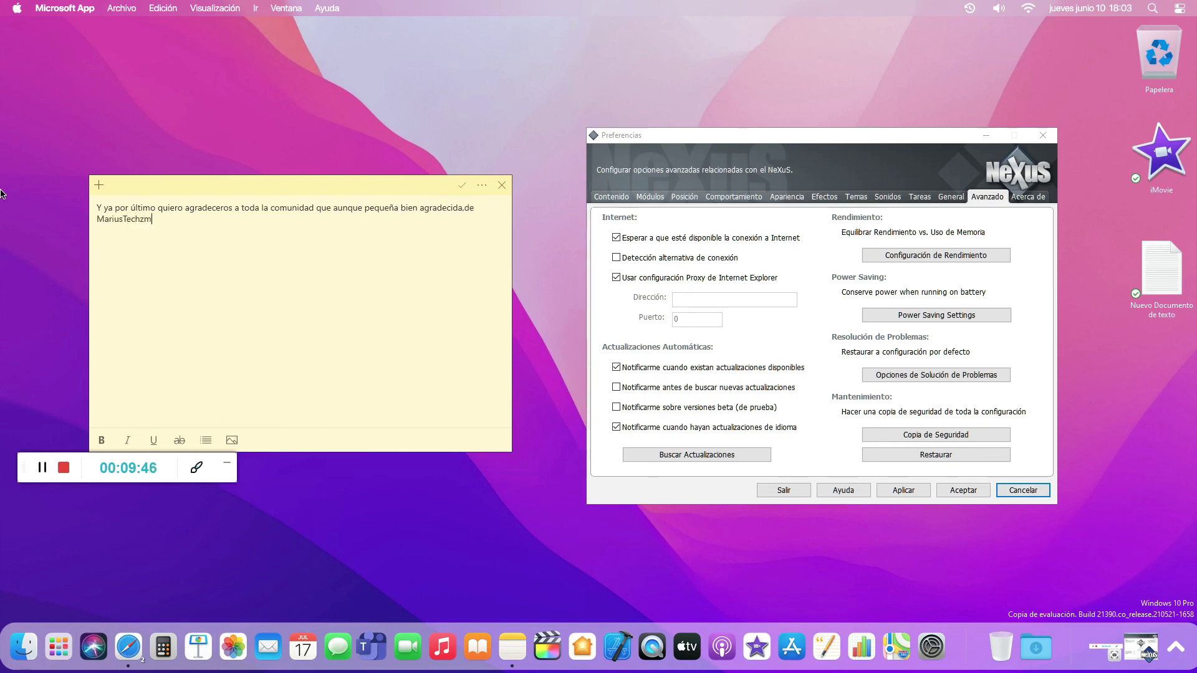
key("BackSpace")
type(",por apoyarme en todos mis vídeos y ")
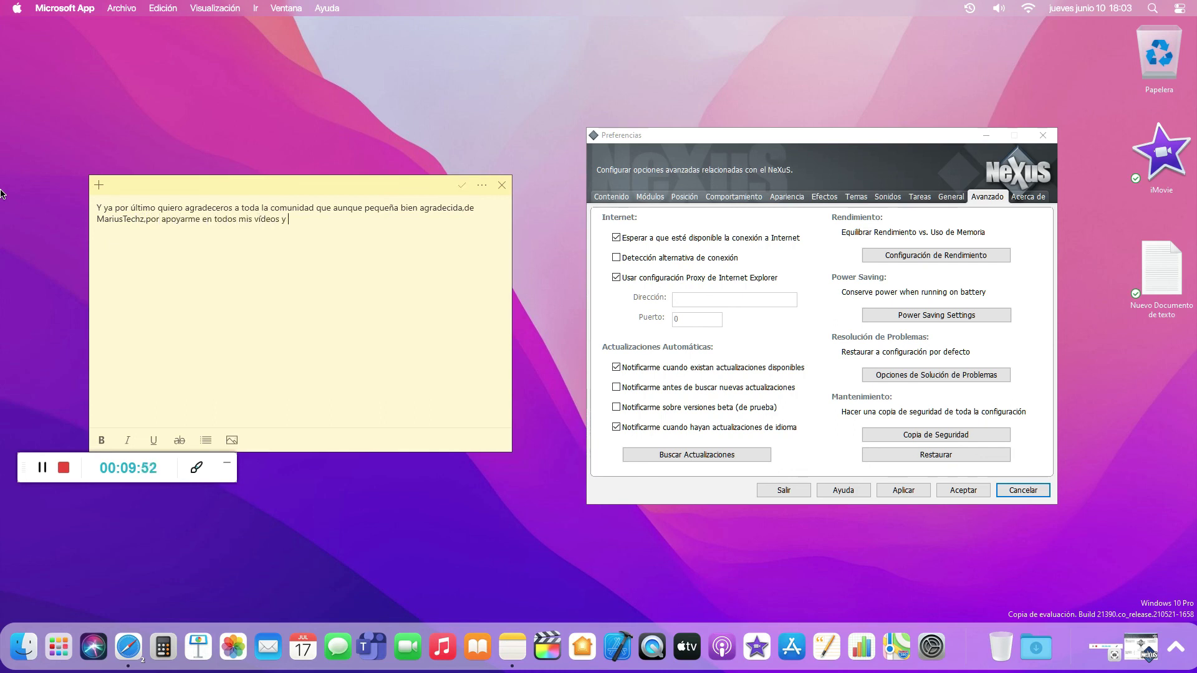
Continue the note with "hacer posible que siga subiendo vídeos de manera desinteresada en cuanto tengo tiempo" and pause the screen recording.
type("hacer posible que siga subiendo vídeo")
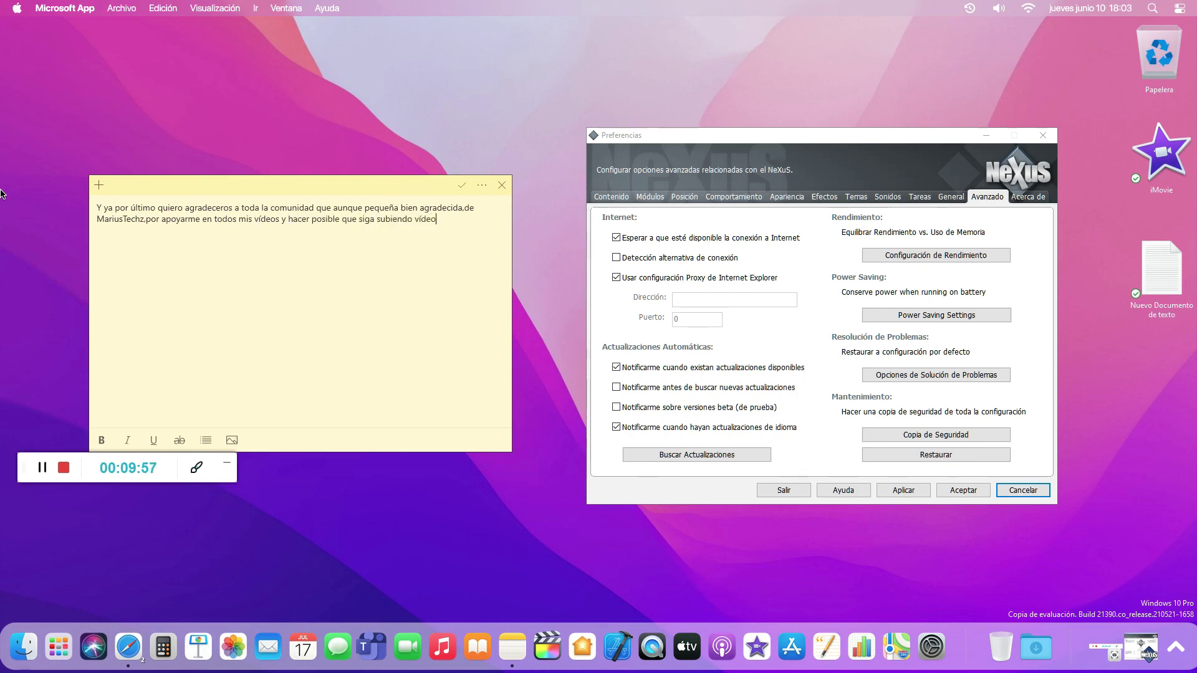
type("s de manera desinteresada en cuanto tengo")
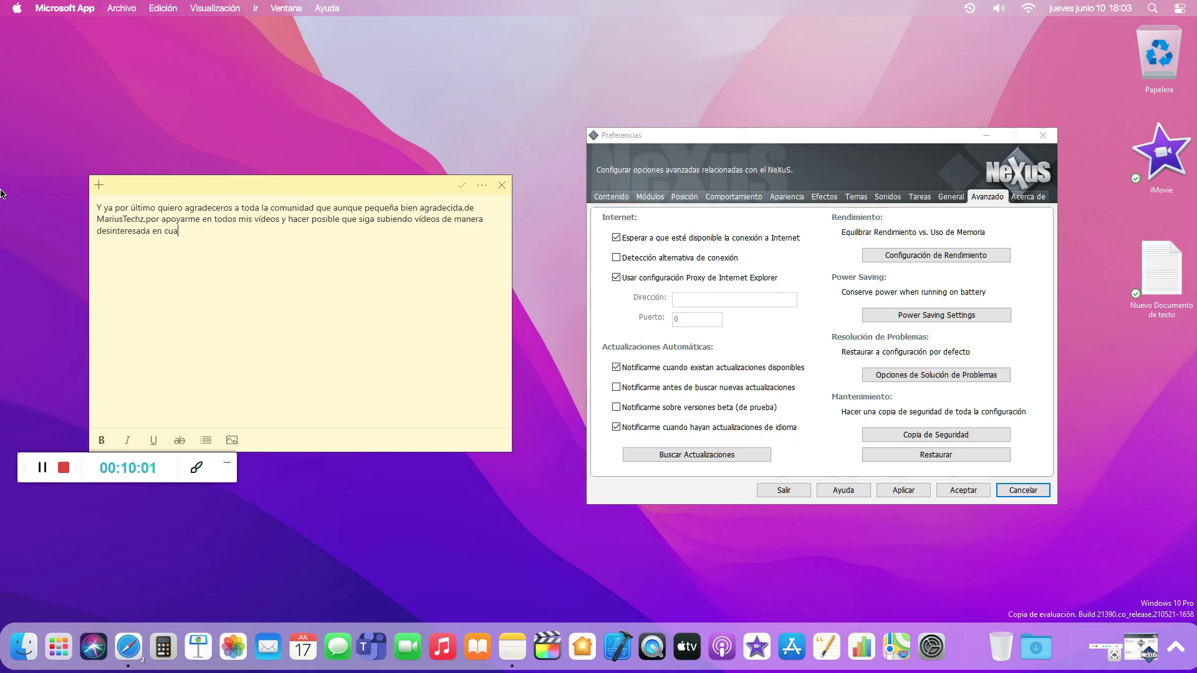
type(" tiempo,.")
left_click(42, 468)
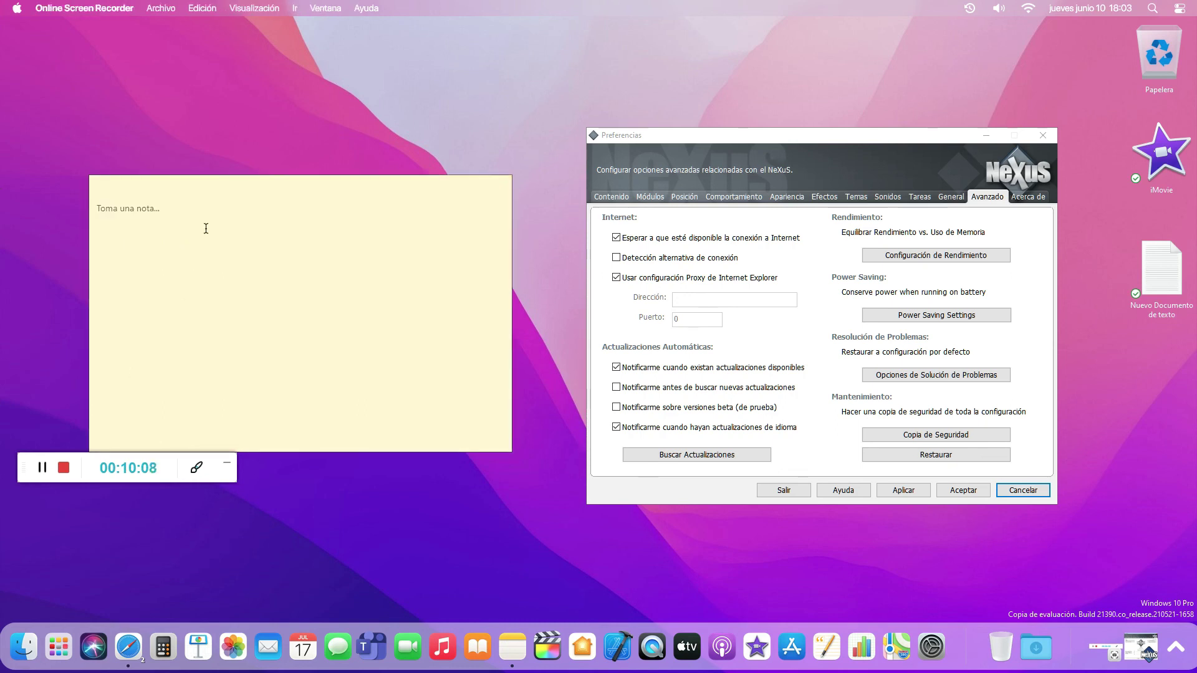
Write the farewell "Así que nada amigos,esto ha sido todo por este vídeo,me despido,¡HASTA EL PRÓXIMO VÍDEO" in the empty note.
left_click(206, 229)
type("As`9")
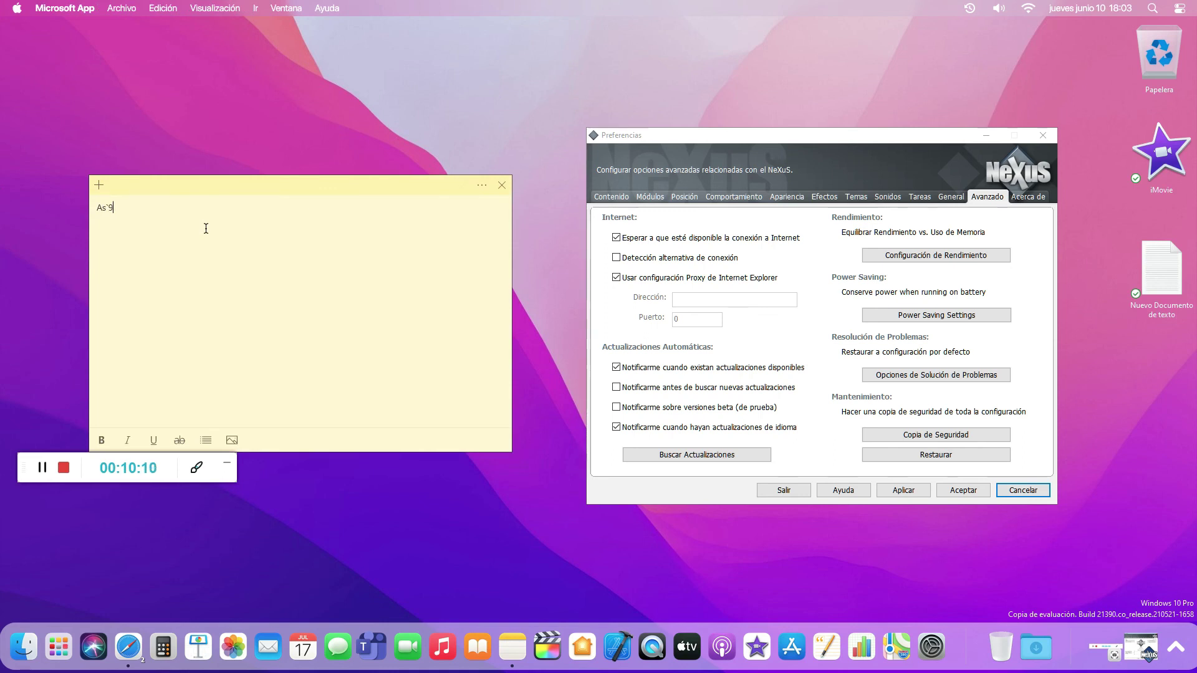
type("í que nada amigos,esto ha sido todo por este vídeo")
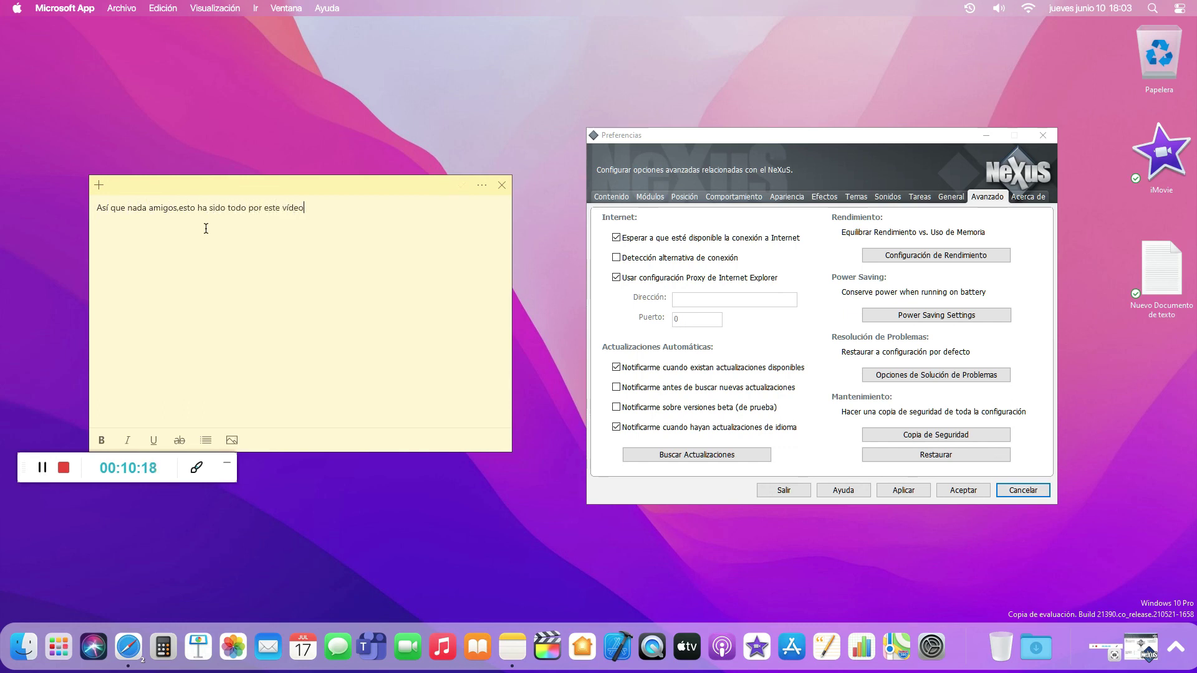
type(",me despido,¡HASTA EL PRÓXIMO VÍDEO")
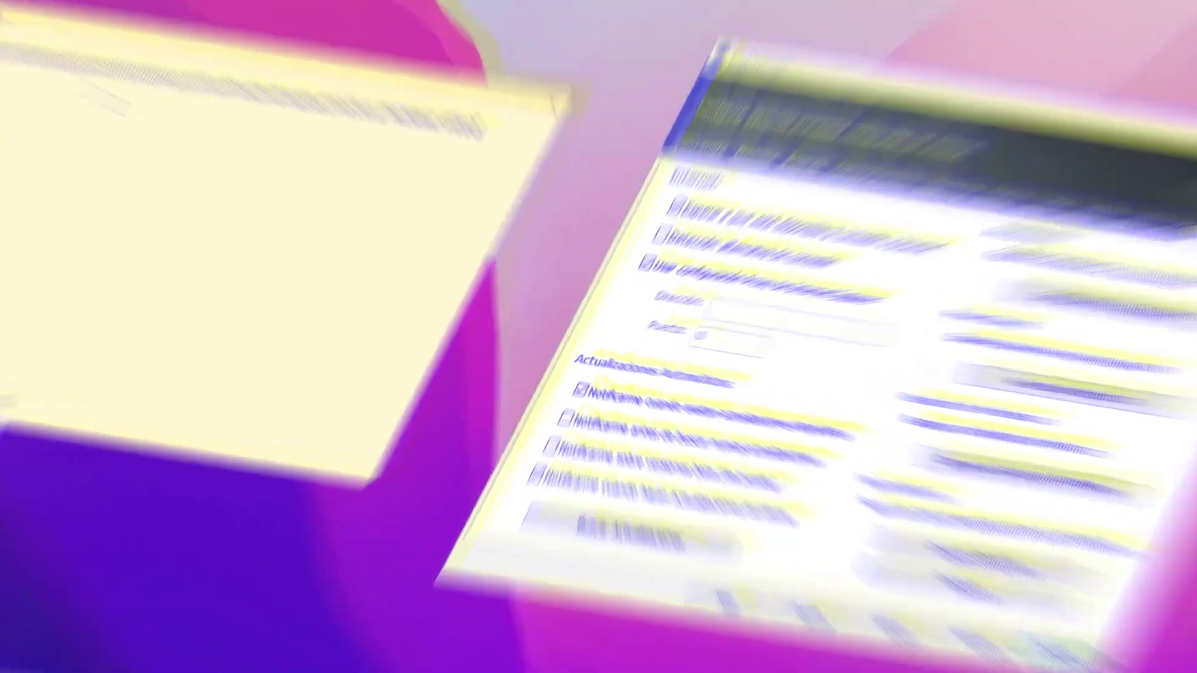